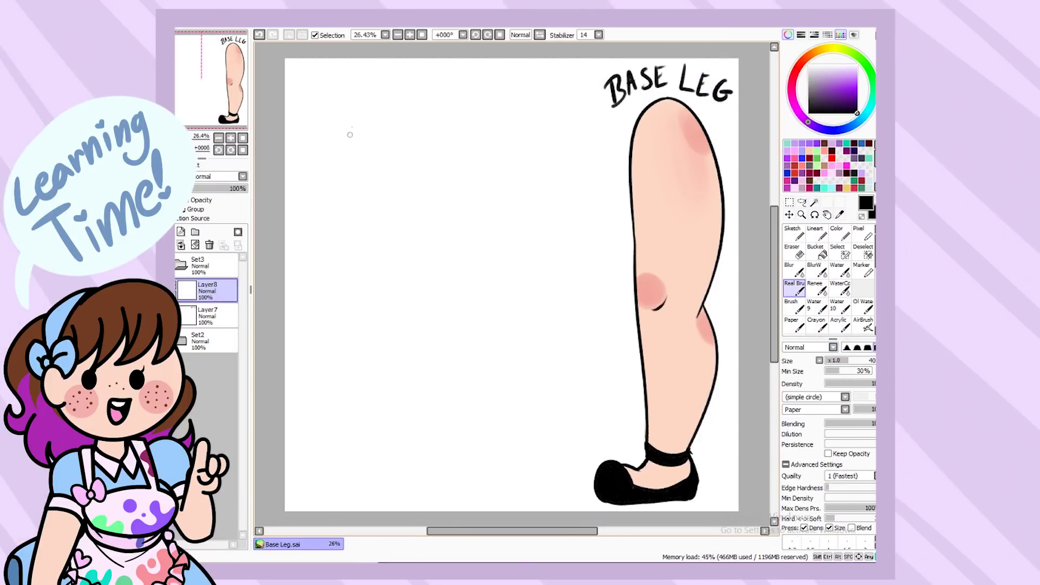
# Sketch a flowing dress hem with fold lines and label it 'Dress'.
pyautogui.moveTo(330, 180)
pyautogui.mouseDown()
pyautogui.moveTo(349, 217)
pyautogui.moveTo(451, 214)
pyautogui.mouseUp()
pyautogui.moveTo(426, 157)
pyautogui.mouseDown()
pyautogui.moveTo(455, 198)
pyautogui.moveTo(417, 193)
pyautogui.mouseUp()
pyautogui.moveTo(379, 143); pyautogui.dragTo(344, 181)
pyautogui.moveTo(384, 173); pyautogui.dragTo(375, 192)
pyautogui.moveTo(315, 139); pyautogui.dragTo(358, 124)
pyautogui.moveTo(425, 113); pyautogui.dragTo(428, 138)
pyautogui.moveTo(447, 132)
pyautogui.mouseDown()
pyautogui.moveTo(460, 120)
pyautogui.moveTo(478, 129)
pyautogui.mouseUp()
pyautogui.moveTo(482, 114); pyautogui.dragTo(488, 130)
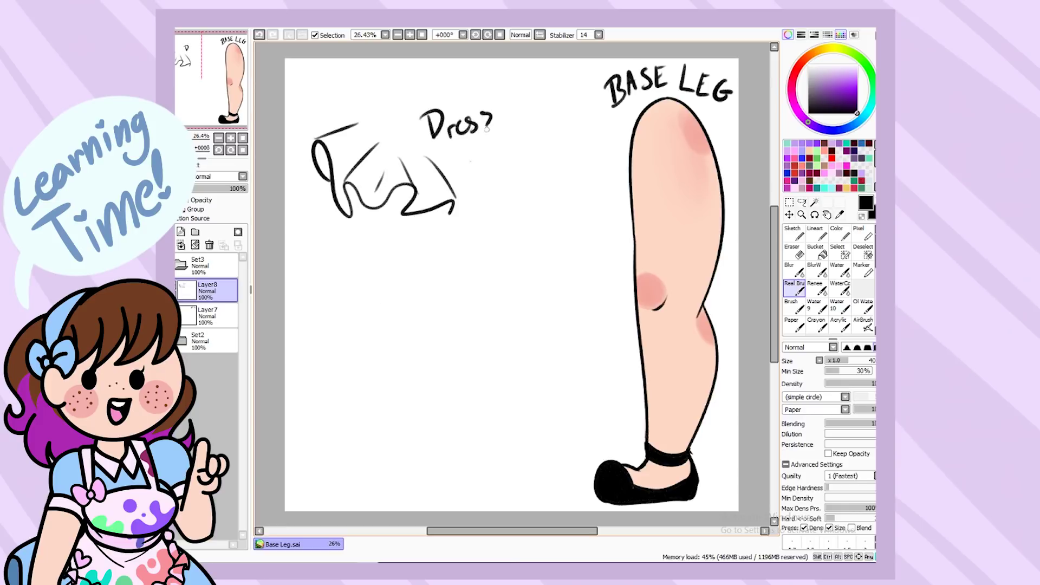
# Sketch a tube-shaped sock with an inner band line and write 'cling!' beside it.
pyautogui.moveTo(360, 262)
pyautogui.mouseDown()
pyautogui.moveTo(383, 340)
pyautogui.moveTo(417, 337)
pyautogui.mouseUp()
pyautogui.moveTo(363, 280); pyautogui.dragTo(427, 269)
pyautogui.moveTo(435, 240)
pyautogui.mouseDown()
pyautogui.moveTo(439, 270)
pyautogui.moveTo(462, 289)
pyautogui.mouseUp()
pyautogui.moveTo(477, 236); pyautogui.dragTo(475, 255)
pyautogui.click(475, 264)
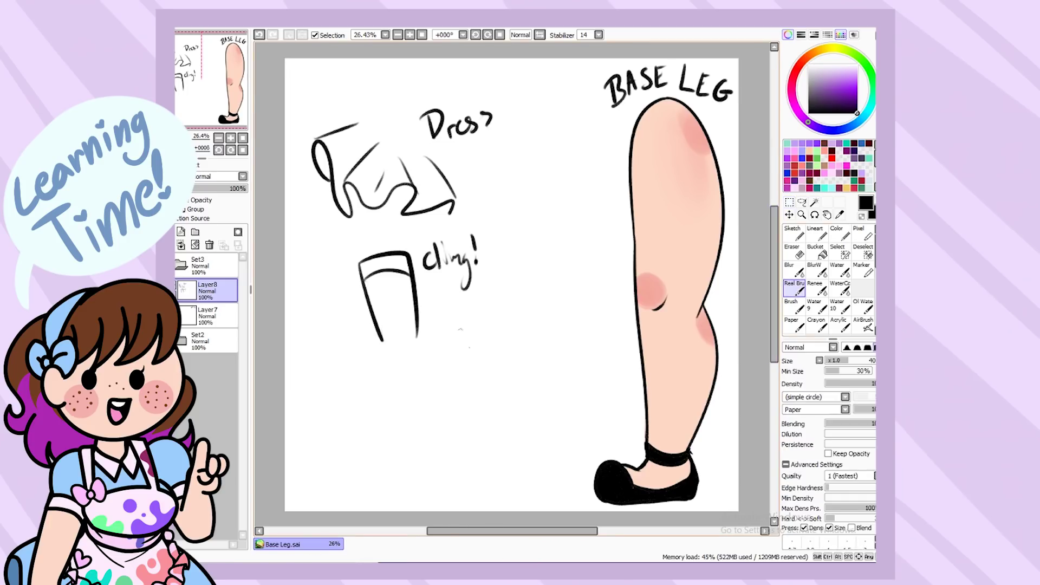
# Outline a second leg with downward arrows on both sides and a band line at its top.
pyautogui.moveTo(443, 325); pyautogui.dragTo(448, 424)
pyautogui.moveTo(503, 320); pyautogui.dragTo(501, 422)
pyautogui.moveTo(505, 352)
pyautogui.mouseDown()
pyautogui.moveTo(446, 347)
pyautogui.moveTo(448, 381)
pyautogui.mouseUp()
pyautogui.moveTo(520, 335); pyautogui.dragTo(509, 424)
pyautogui.moveTo(504, 388); pyautogui.dragTo(523, 411)
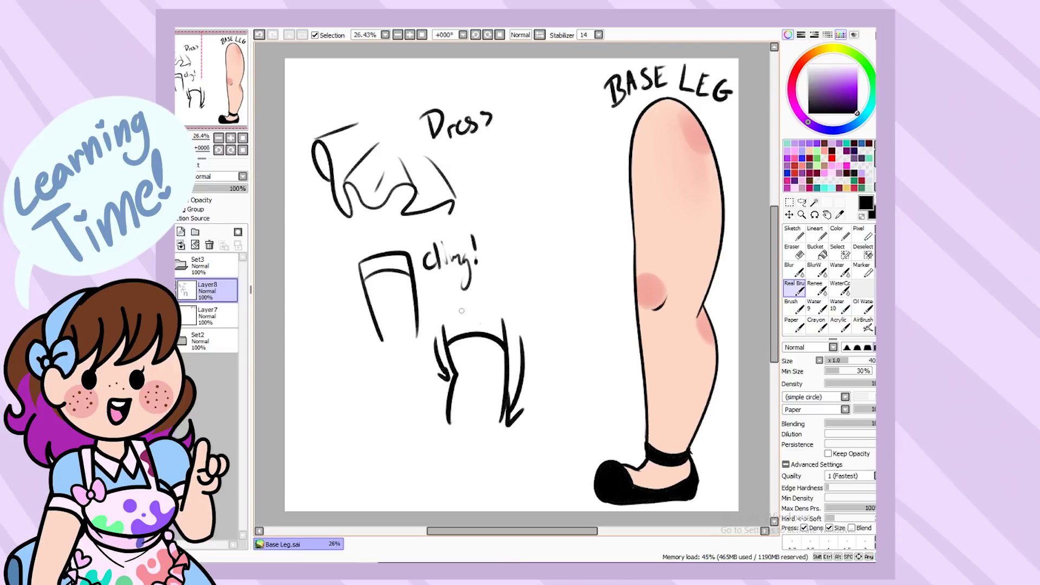
pyautogui.moveTo(453, 356); pyautogui.dragTo(508, 360)
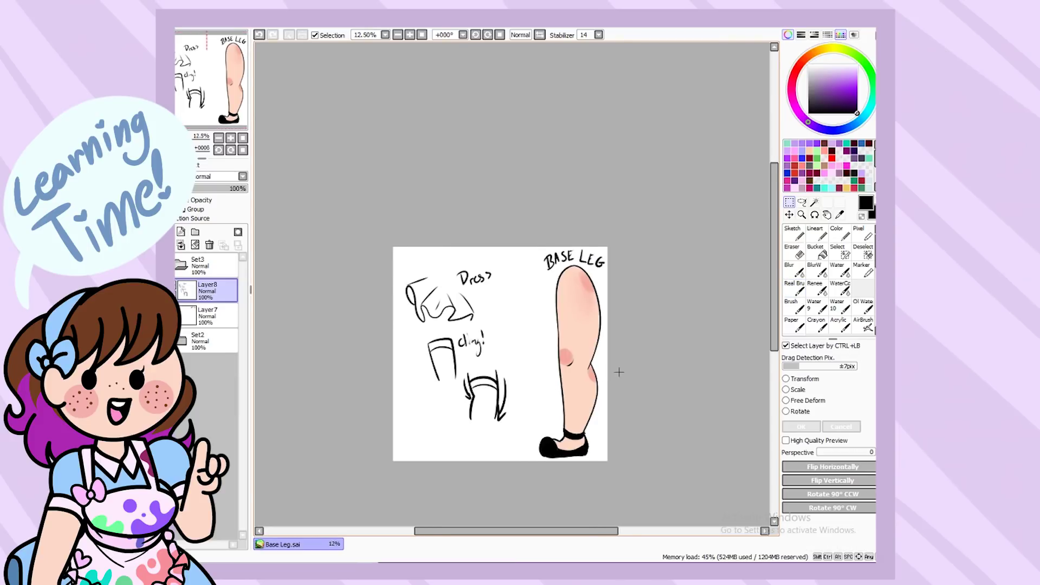
# Fade the base leg group to 63% opacity and add a new layer for stocking lines.
pyautogui.scroll(8, 601, 368)
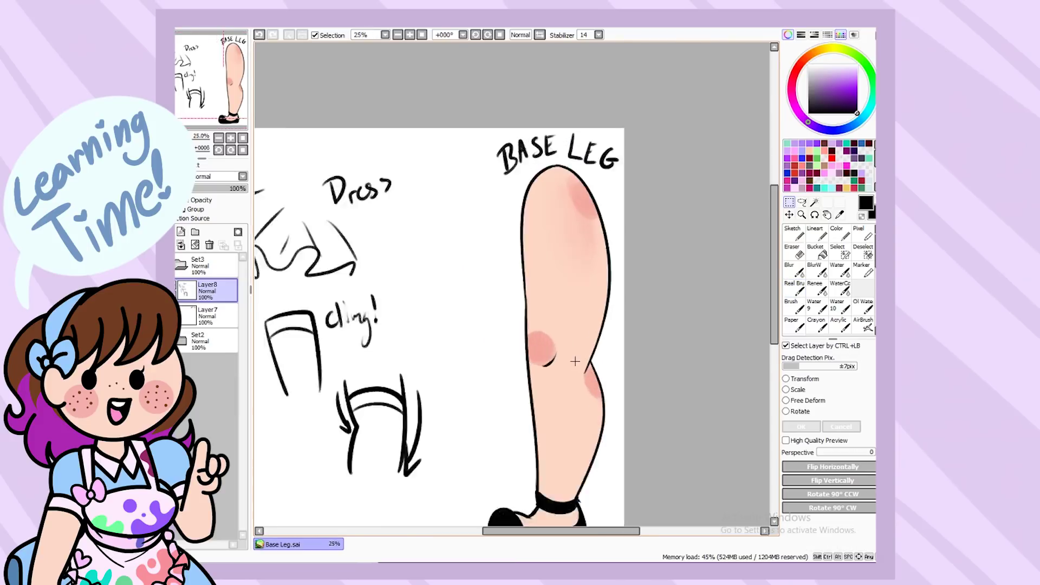
pyautogui.click(217, 341)
pyautogui.click(226, 188)
pyautogui.click(217, 291)
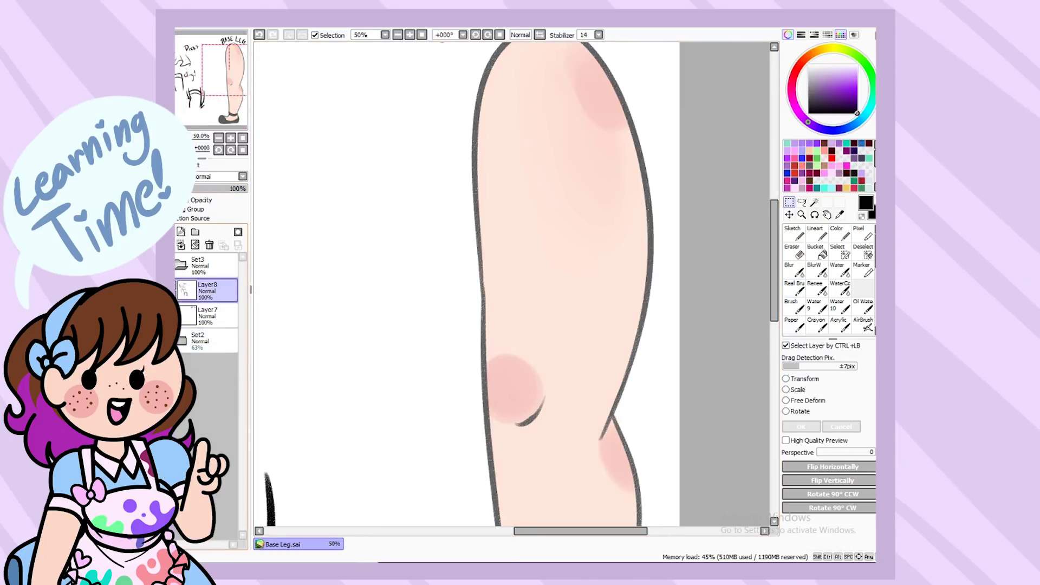
pyautogui.click(181, 231)
# With the inking brush, draw two thigh-high band arcs and the stocking's right edge to the knee.
pyautogui.click(793, 233)
pyautogui.click(794, 287)
pyautogui.moveTo(459, 216); pyautogui.dragTo(639, 250)
pyautogui.hotkey('ctrl', 'z')
pyautogui.moveTo(480, 215); pyautogui.dragTo(644, 217)
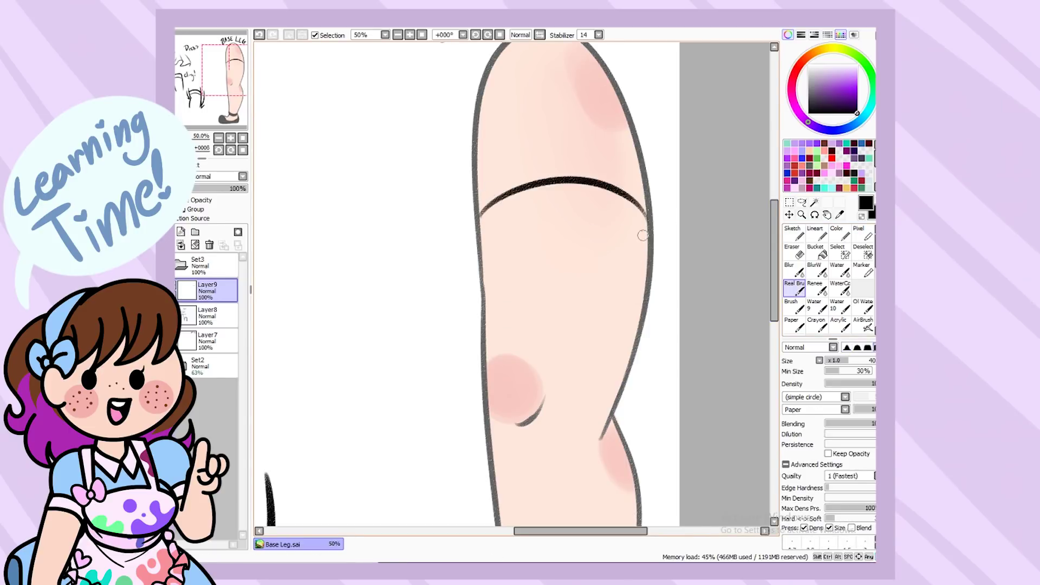
pyautogui.moveTo(481, 251); pyautogui.dragTo(647, 263)
pyautogui.moveTo(645, 215); pyautogui.dragTo(633, 361)
pyautogui.hotkey('ctrl', 'z')
pyautogui.moveTo(632, 361); pyautogui.dragTo(600, 438)
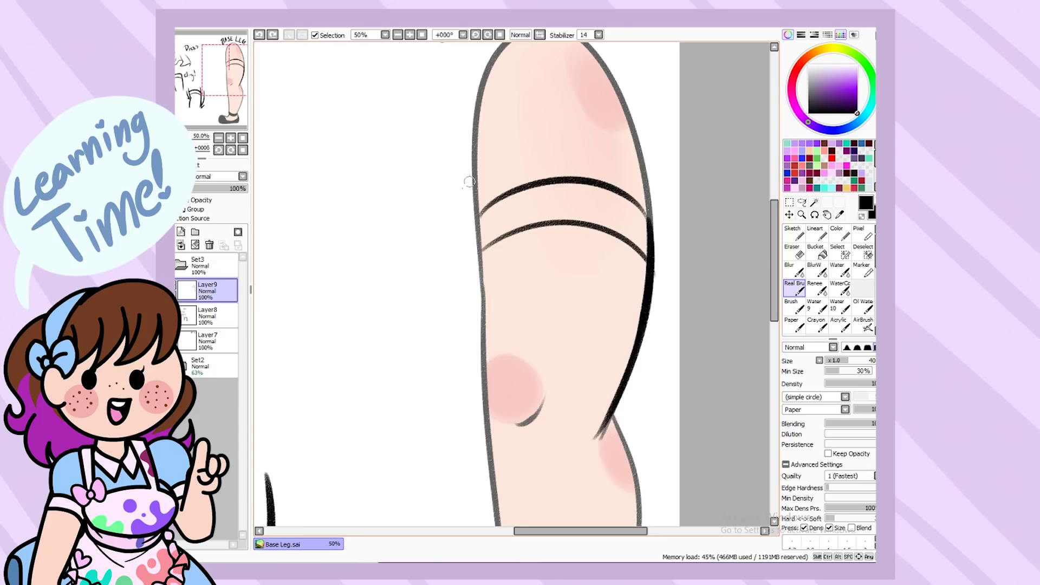
pyautogui.moveTo(460, 192)
pyautogui.mouseDown()
pyautogui.moveTo(522, 160)
pyautogui.moveTo(589, 149)
pyautogui.moveTo(572, 169)
pyautogui.moveTo(568, 144)
pyautogui.moveTo(575, 162)
pyautogui.moveTo(602, 146)
pyautogui.moveTo(662, 206)
pyautogui.moveTo(658, 175)
pyautogui.moveTo(656, 204)
pyautogui.moveTo(650, 187)
pyautogui.mouseUp()
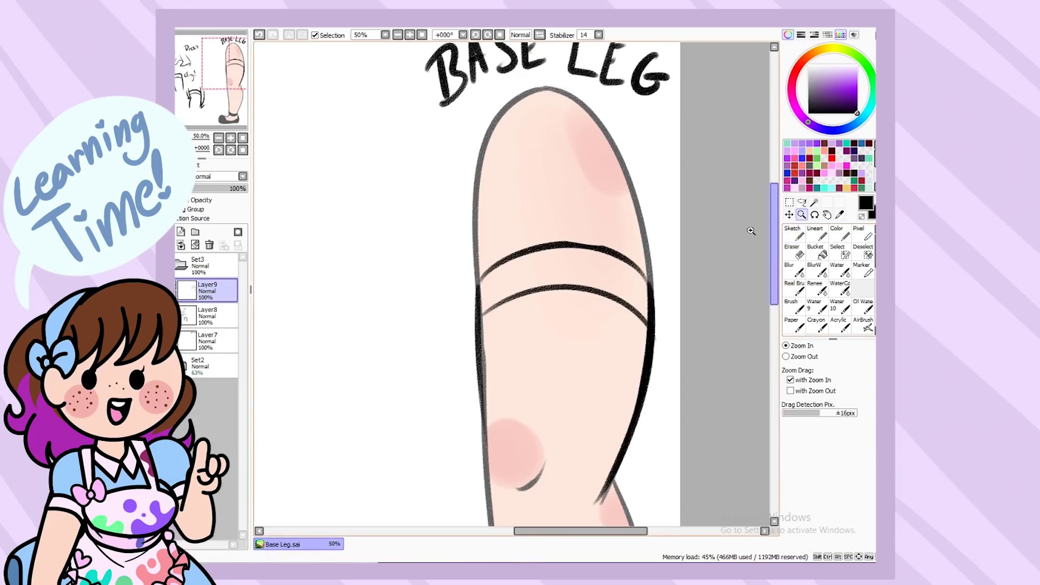
# Adjust brush settings, try the blur tool, then return to the inking brush.
pyautogui.scroll(2, 704, 249)
pyautogui.scroll(-3, 714, 267)
pyautogui.moveTo(778, 290); pyautogui.dragTo(779, 255)
pyautogui.scroll(-4, 650, 338)
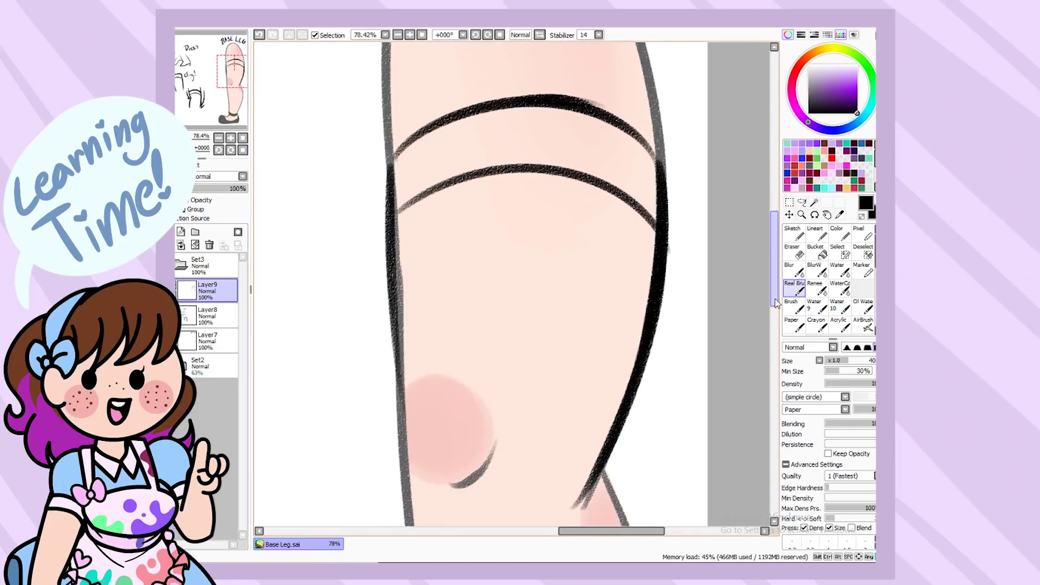
pyautogui.click(787, 274)
pyautogui.moveTo(778, 257); pyautogui.dragTo(779, 220)
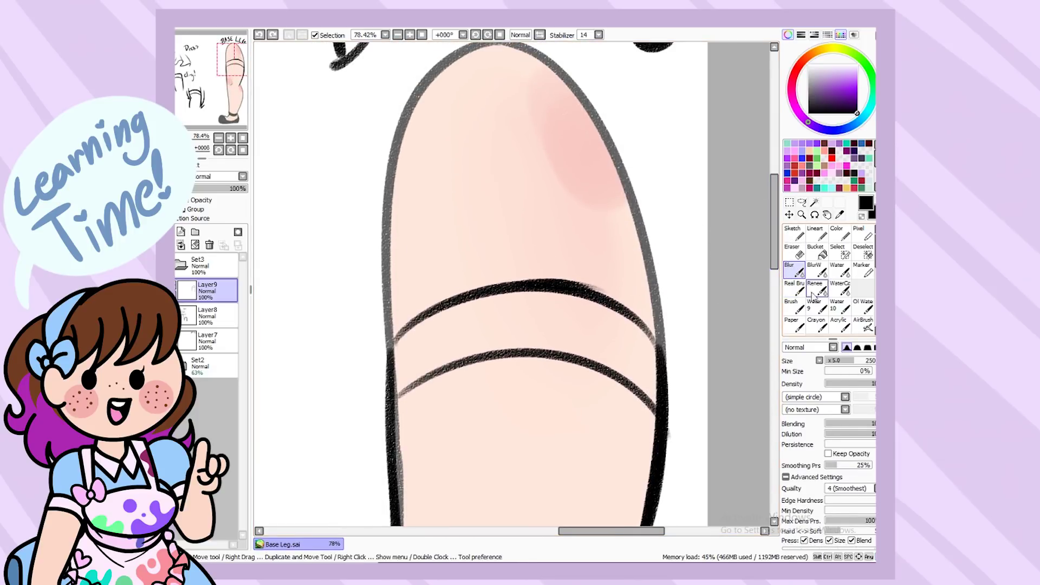
pyautogui.click(795, 289)
# Ink the right and left leg edges bolder, then restore the base leg to full opacity.
pyautogui.moveTo(635, 313)
pyautogui.mouseDown()
pyautogui.moveTo(661, 347)
pyautogui.moveTo(664, 311)
pyautogui.moveTo(669, 330)
pyautogui.moveTo(658, 281)
pyautogui.mouseUp()
pyautogui.hotkey('ctrl', 'z')
pyautogui.hotkey('ctrl', 'z')
pyautogui.hotkey('ctrl', 'z')
pyautogui.hotkey('ctrl', 'z')
pyautogui.moveTo(664, 346); pyautogui.dragTo(648, 257)
pyautogui.hotkey('ctrl', 'z')
pyautogui.moveTo(671, 336); pyautogui.dragTo(642, 239)
pyautogui.moveTo(384, 321); pyautogui.dragTo(385, 246)
pyautogui.click(208, 366)
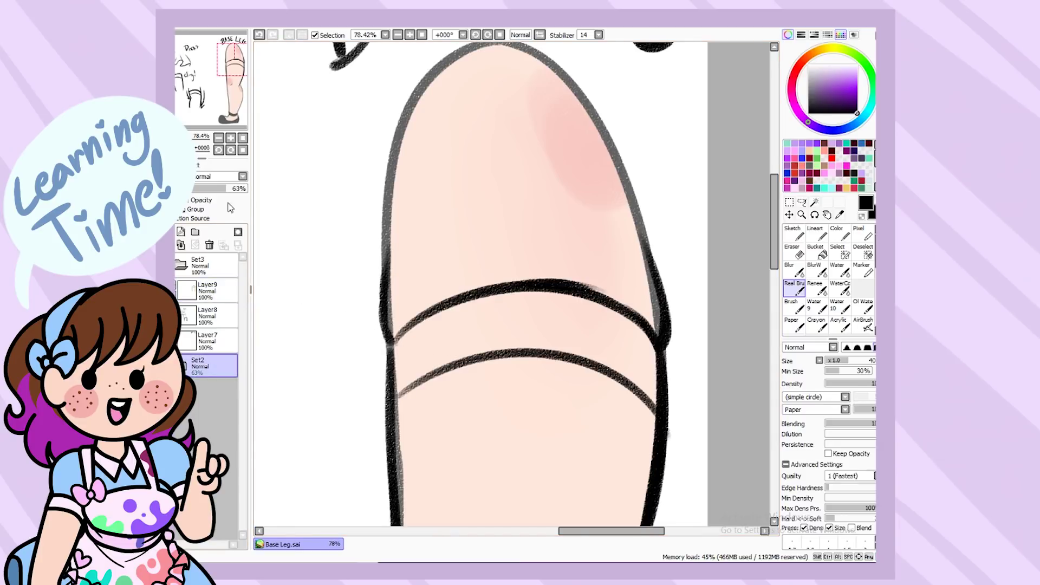
pyautogui.moveTo(230, 188); pyautogui.dragTo(276, 194)
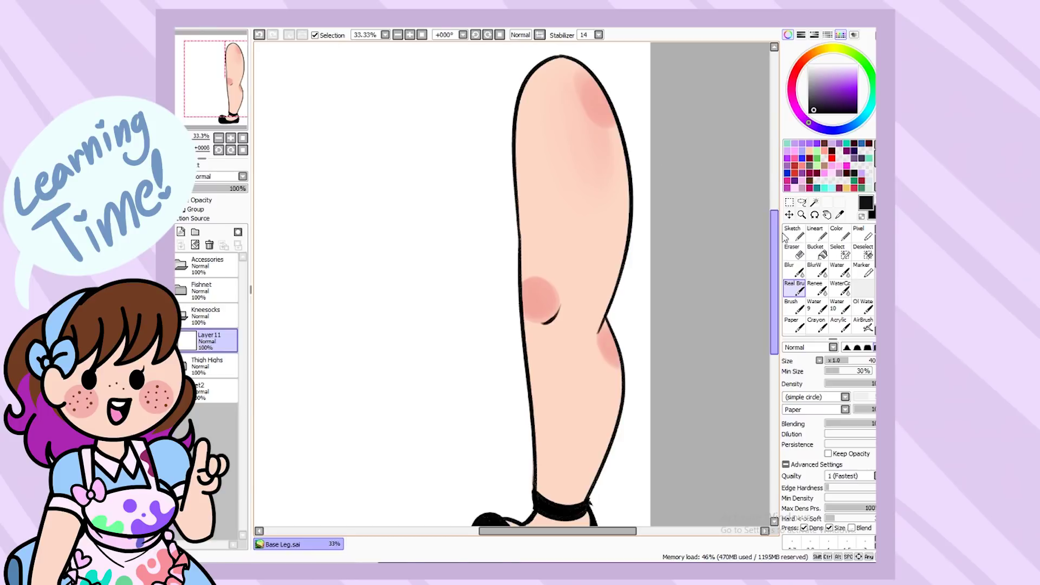
# Draw the knee-sock top line across the knee and outline the left shin.
pyautogui.scroll(-3, 539, 244)
pyautogui.moveTo(506, 233); pyautogui.dragTo(617, 178)
pyautogui.hotkey('ctrl', 'z')
pyautogui.moveTo(510, 227)
pyautogui.mouseDown()
pyautogui.moveTo(595, 240)
pyautogui.moveTo(622, 185)
pyautogui.mouseUp()
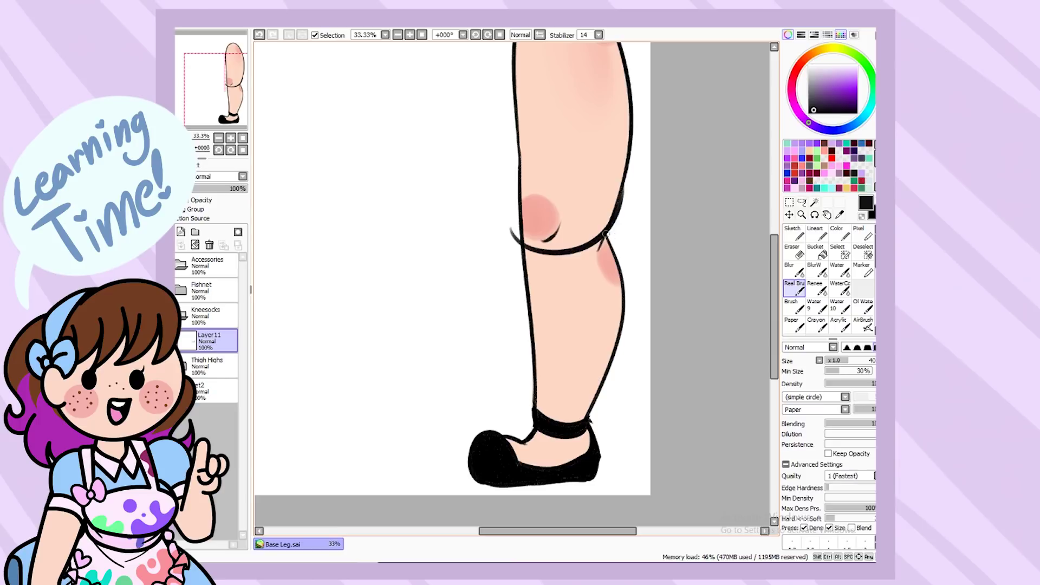
pyautogui.hotkey('ctrl', 'z')
pyautogui.moveTo(523, 244); pyautogui.dragTo(535, 411)
pyautogui.hotkey('ctrl', 'z')
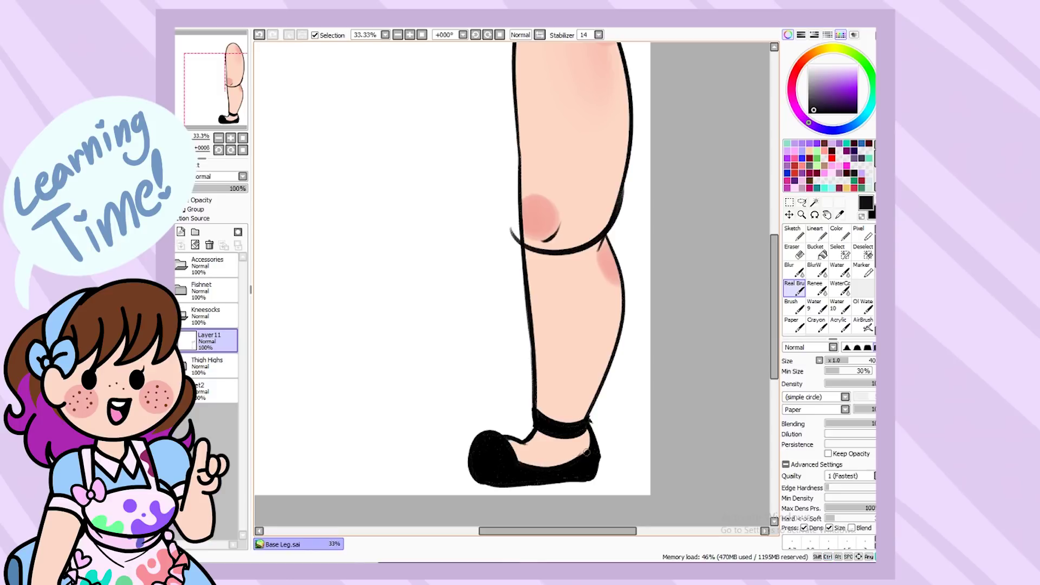
# Fade the base leg, add the sock cuff line above the shoe, and erase the stray hook.
pyautogui.click(201, 389)
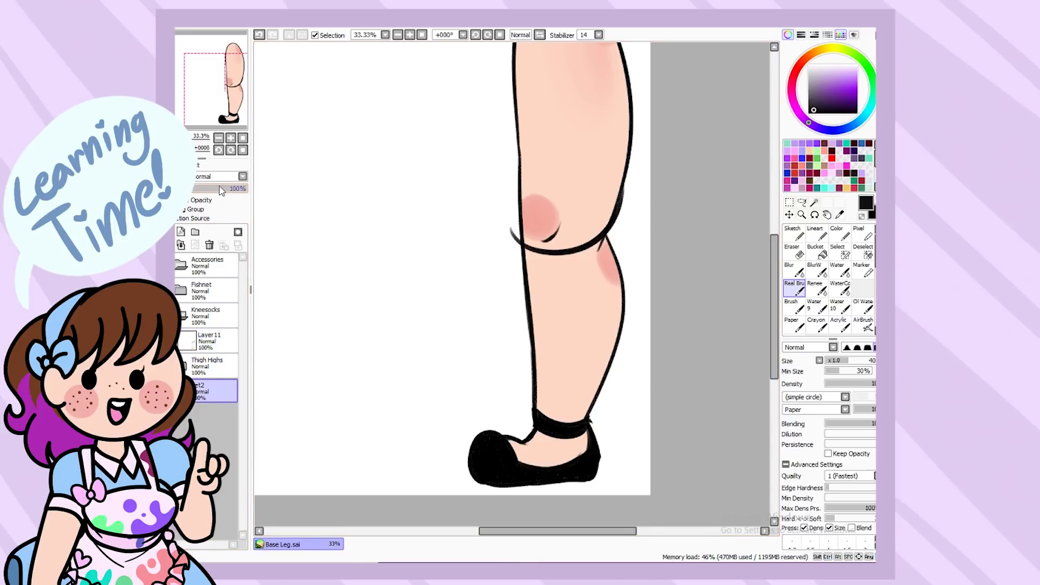
pyautogui.moveTo(239, 188); pyautogui.dragTo(219, 188)
pyautogui.click(211, 341)
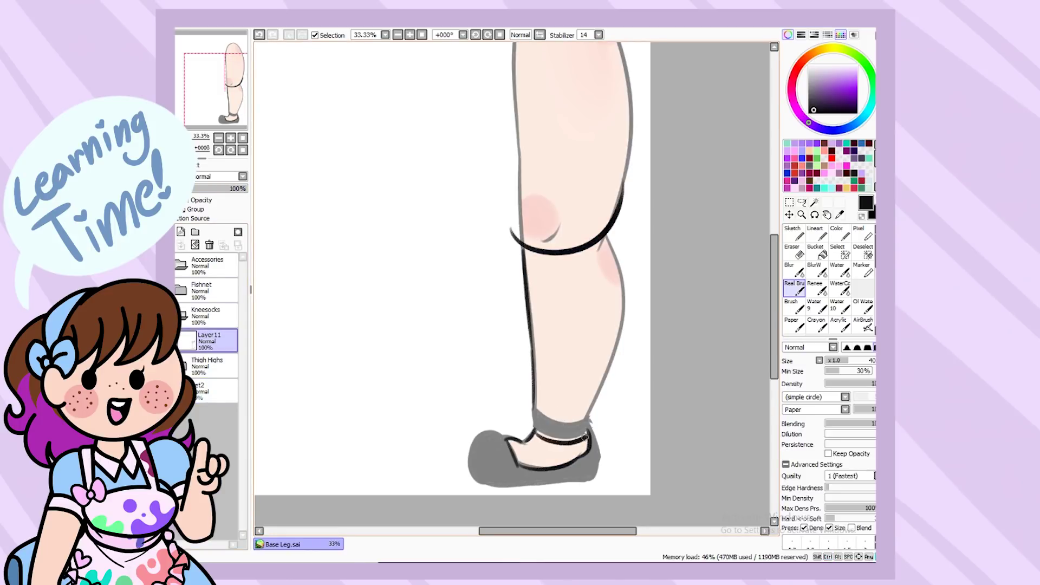
pyautogui.moveTo(536, 430)
pyautogui.mouseDown()
pyautogui.moveTo(626, 267)
pyautogui.moveTo(614, 257)
pyautogui.moveTo(620, 326)
pyautogui.moveTo(588, 419)
pyautogui.mouseUp()
pyautogui.hotkey('ctrl', 'z')
pyautogui.moveTo(512, 215)
pyautogui.mouseDown()
pyautogui.moveTo(572, 225)
pyautogui.moveTo(569, 237)
pyautogui.moveTo(615, 163)
pyautogui.moveTo(618, 182)
pyautogui.mouseUp()
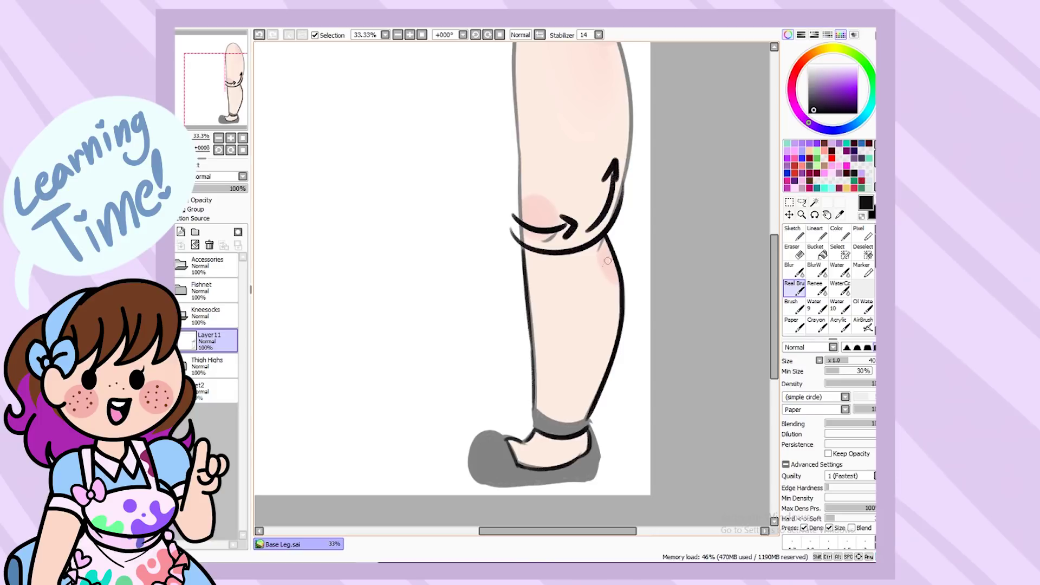
pyautogui.moveTo(534, 275)
pyautogui.mouseDown()
pyautogui.moveTo(587, 261)
pyautogui.moveTo(581, 278)
pyautogui.mouseUp()
pyautogui.hotkey('ctrl', 'z')
pyautogui.hotkey('ctrl', 'z')
pyautogui.hotkey('ctrl', 'z')
pyautogui.hotkey('ctrl', 'z')
pyautogui.hotkey('ctrl', 'z')
pyautogui.hotkey('ctrl', 'z')
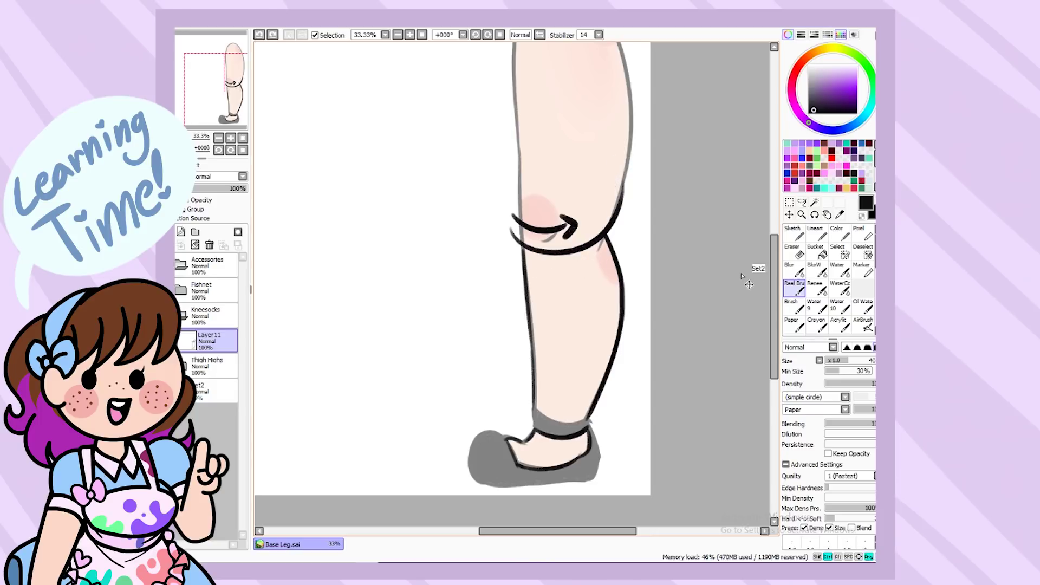
pyautogui.press('e')
pyautogui.moveTo(512, 230); pyautogui.dragTo(518, 246)
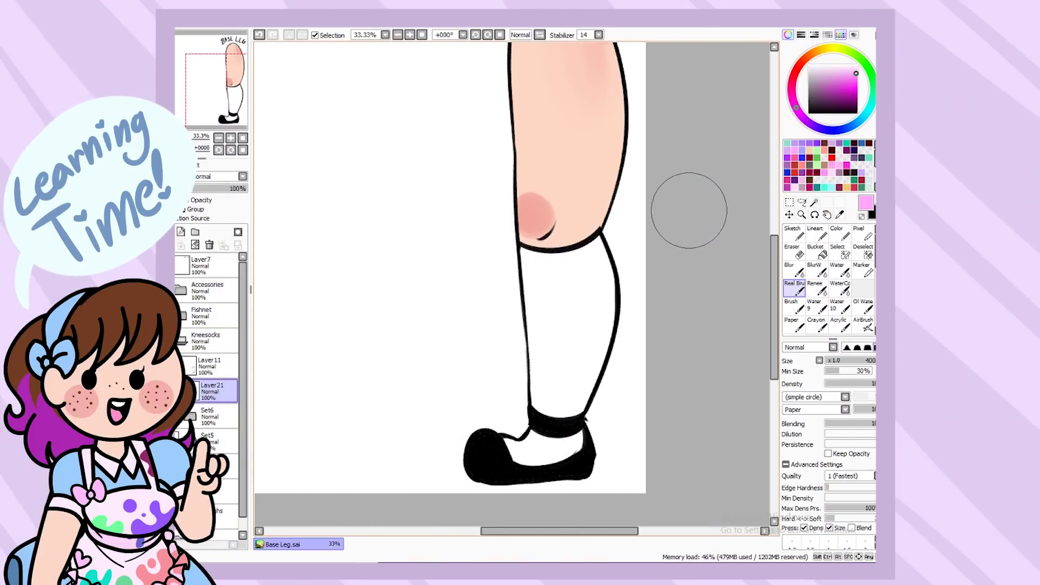
# Fill the sock pink, write a 'Color!' note on a new layer, then delete that layer.
pyautogui.moveTo(536, 250)
pyautogui.mouseDown()
pyautogui.moveTo(566, 277)
pyautogui.moveTo(584, 284)
pyautogui.moveTo(530, 407)
pyautogui.moveTo(616, 293)
pyautogui.moveTo(624, 311)
pyautogui.moveTo(577, 455)
pyautogui.moveTo(520, 460)
pyautogui.mouseUp()
pyautogui.moveTo(856, 82); pyautogui.dragTo(857, 99)
pyautogui.press('[')
pyautogui.press('[')
pyautogui.press('[')
pyautogui.press('[')
pyautogui.press('[')
pyautogui.press('[')
pyautogui.press('[')
pyautogui.click(181, 232)
pyautogui.press('[')
pyautogui.moveTo(445, 253)
pyautogui.mouseDown()
pyautogui.moveTo(437, 279)
pyautogui.moveTo(446, 276)
pyautogui.mouseUp()
pyautogui.moveTo(452, 269); pyautogui.dragTo(460, 269)
pyautogui.moveTo(458, 241)
pyautogui.mouseDown()
pyautogui.moveTo(469, 270)
pyautogui.moveTo(484, 255)
pyautogui.moveTo(488, 265)
pyautogui.moveTo(470, 206)
pyautogui.mouseUp()
pyautogui.click(489, 265)
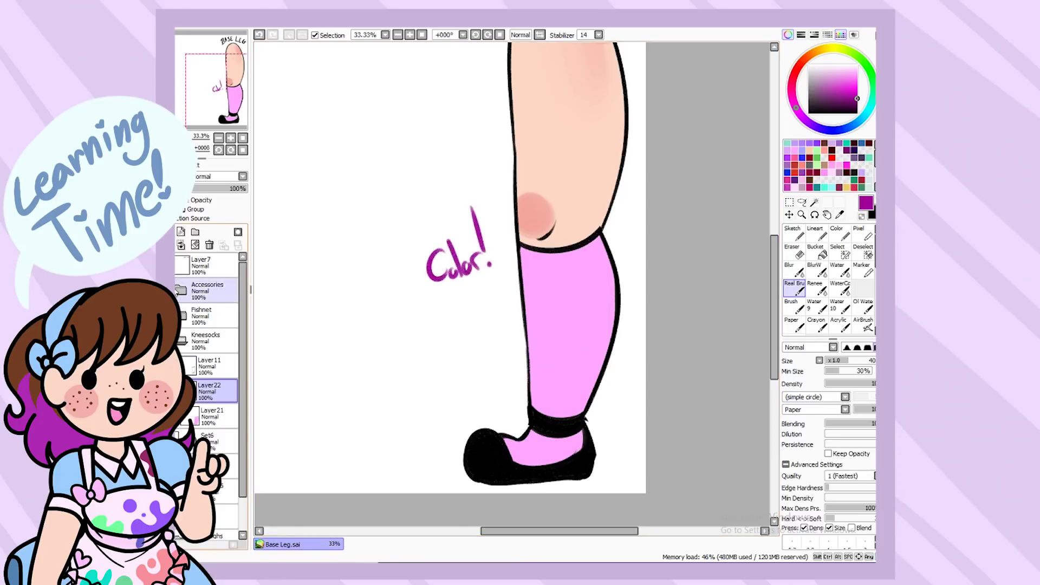
pyautogui.click(210, 245)
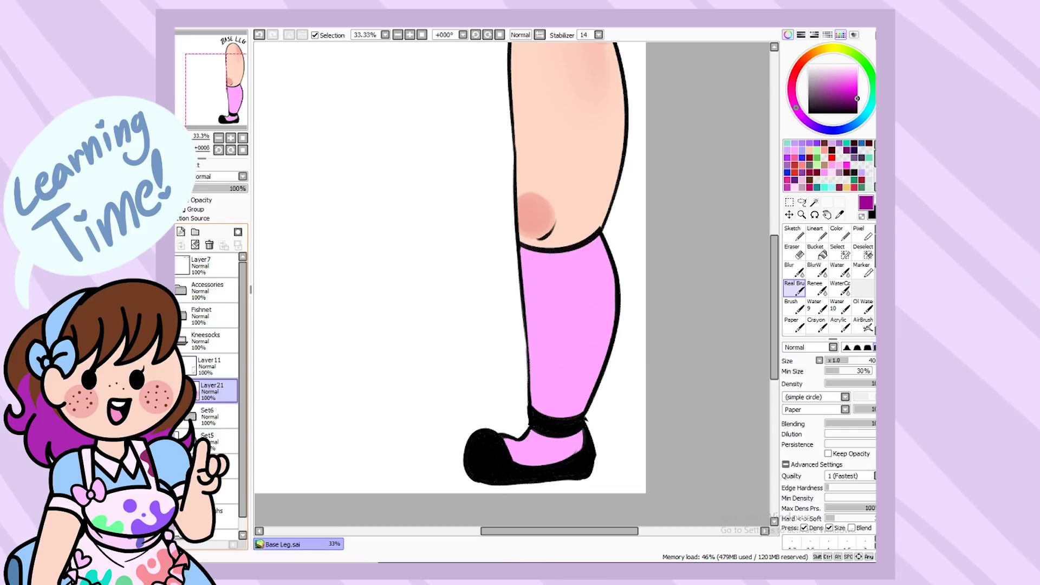
# On a new layer, paint hot-pink stripes across the sock top, middle and lower sock.
pyautogui.click(181, 232)
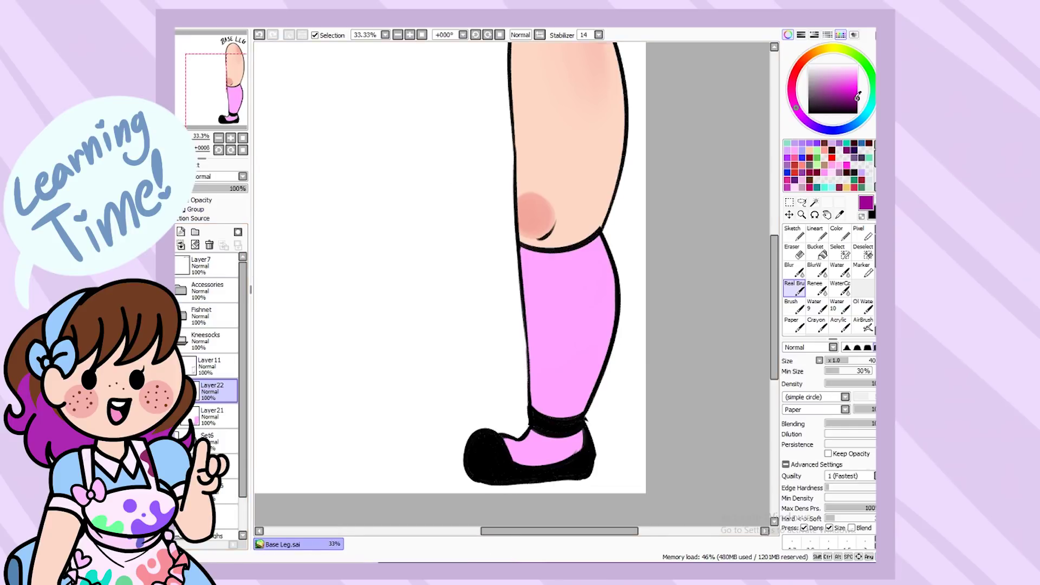
pyautogui.click(796, 158)
pyautogui.press(']')
pyautogui.press(']')
pyautogui.press(']')
pyautogui.press(']')
pyautogui.press(']')
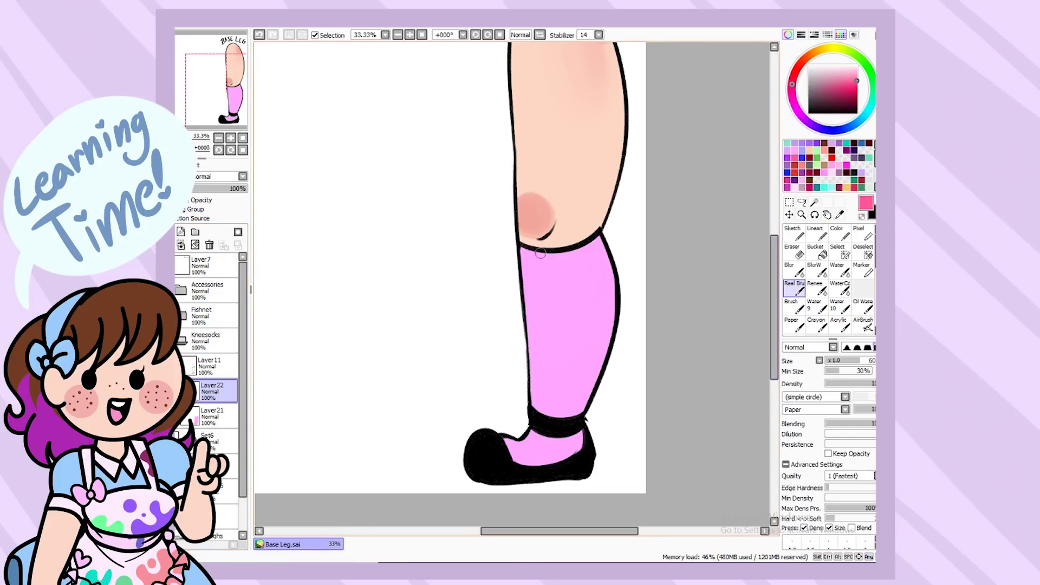
pyautogui.moveTo(514, 267); pyautogui.dragTo(606, 242)
pyautogui.press(']')
pyautogui.press(']')
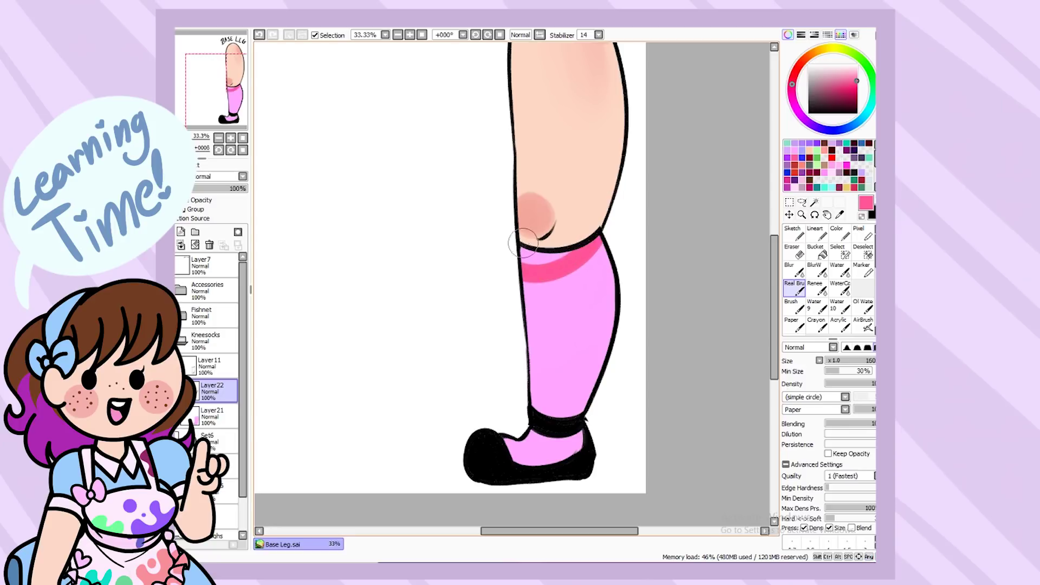
pyautogui.hotkey('ctrl', 'z')
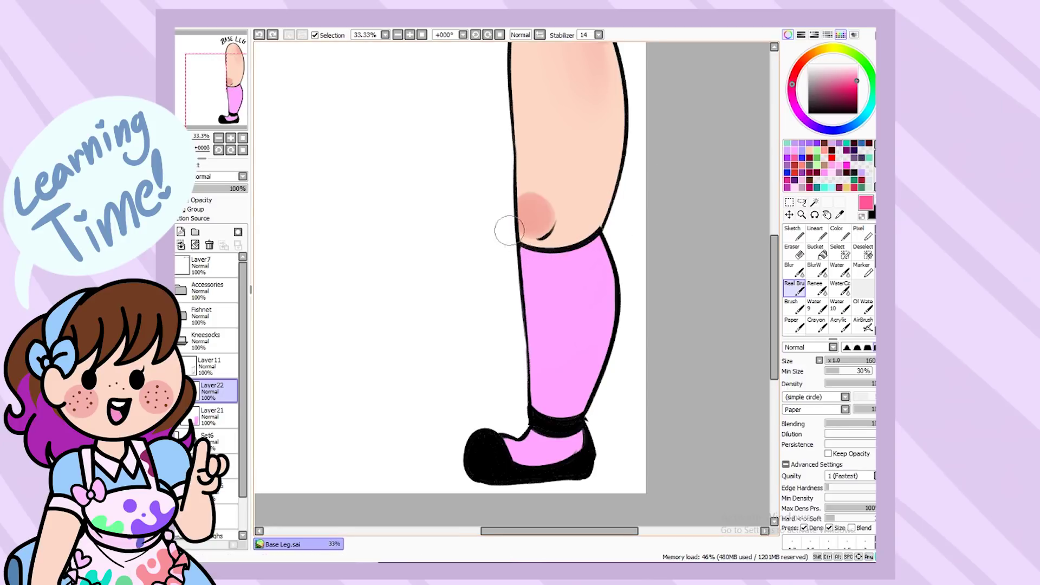
pyautogui.moveTo(512, 254); pyautogui.dragTo(618, 216)
pyautogui.moveTo(515, 306)
pyautogui.mouseDown()
pyautogui.moveTo(574, 311)
pyautogui.moveTo(563, 297)
pyautogui.mouseUp()
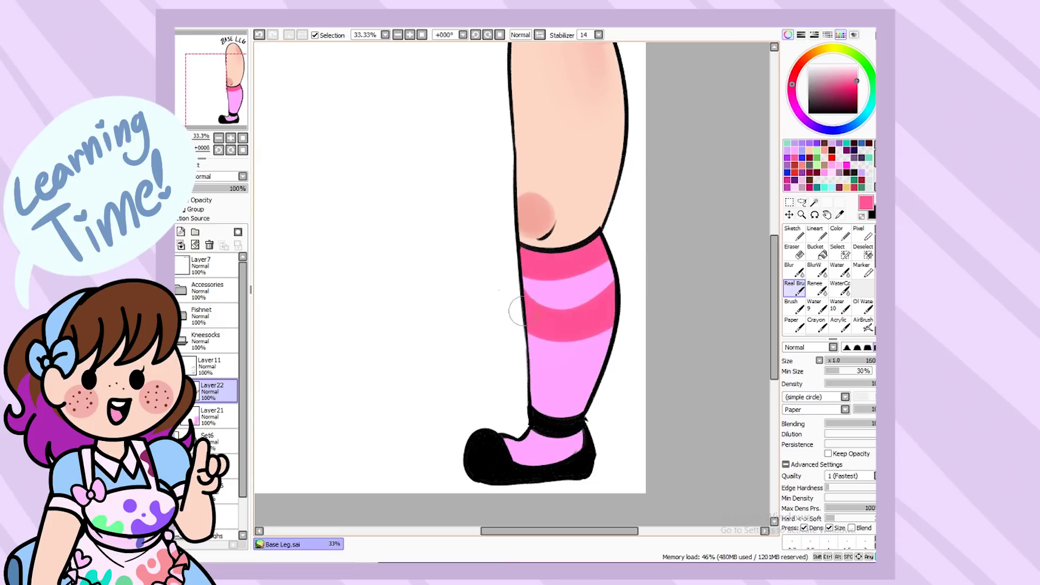
pyautogui.moveTo(510, 347)
pyautogui.mouseDown()
pyautogui.moveTo(628, 327)
pyautogui.moveTo(506, 372)
pyautogui.mouseUp()
# Paint a curved hot-pink stripe across the foot.
pyautogui.moveTo(513, 420); pyautogui.dragTo(608, 405)
pyautogui.hotkey('ctrl', 'z')
pyautogui.moveTo(508, 423); pyautogui.dragTo(546, 492)
pyautogui.hotkey('ctrl', 'z')
pyautogui.moveTo(510, 426); pyautogui.dragTo(544, 492)
pyautogui.press('[')
pyautogui.press('[')
pyautogui.press('[')
pyautogui.press('[')
pyautogui.press('[')
pyautogui.press('[')
pyautogui.press('[')
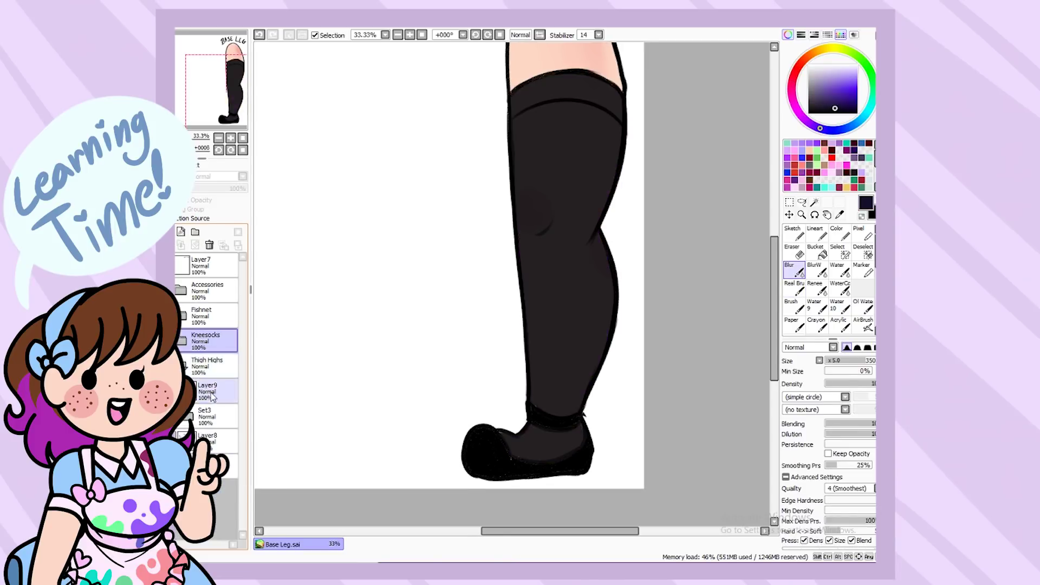
# With a black textured pen, sketch an example cat with ears, eyes and a w-shaped mouth.
pyautogui.scroll(3, 553, 297)
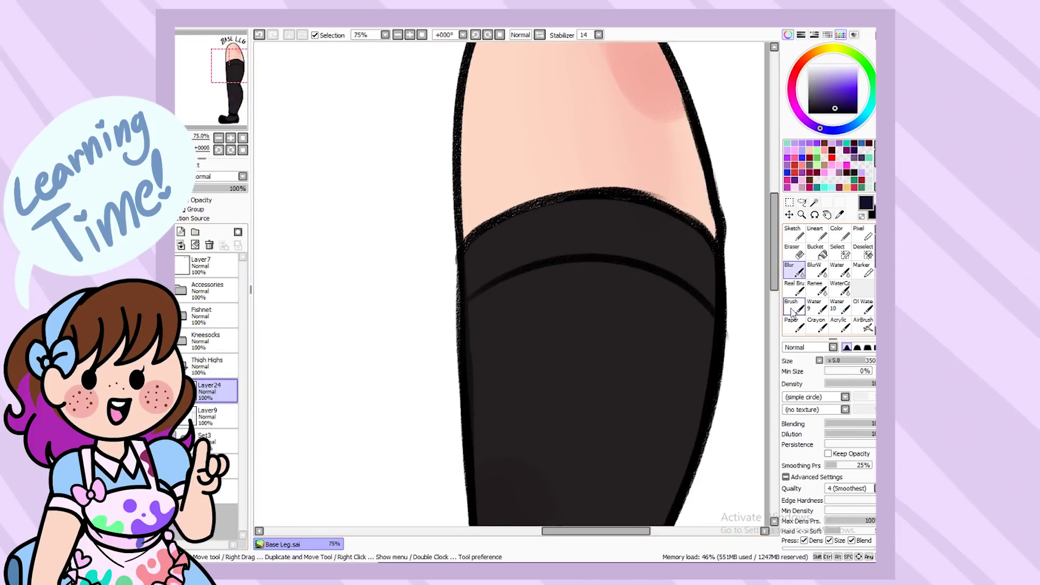
pyautogui.click(863, 325)
pyautogui.click(794, 288)
pyautogui.click(856, 113)
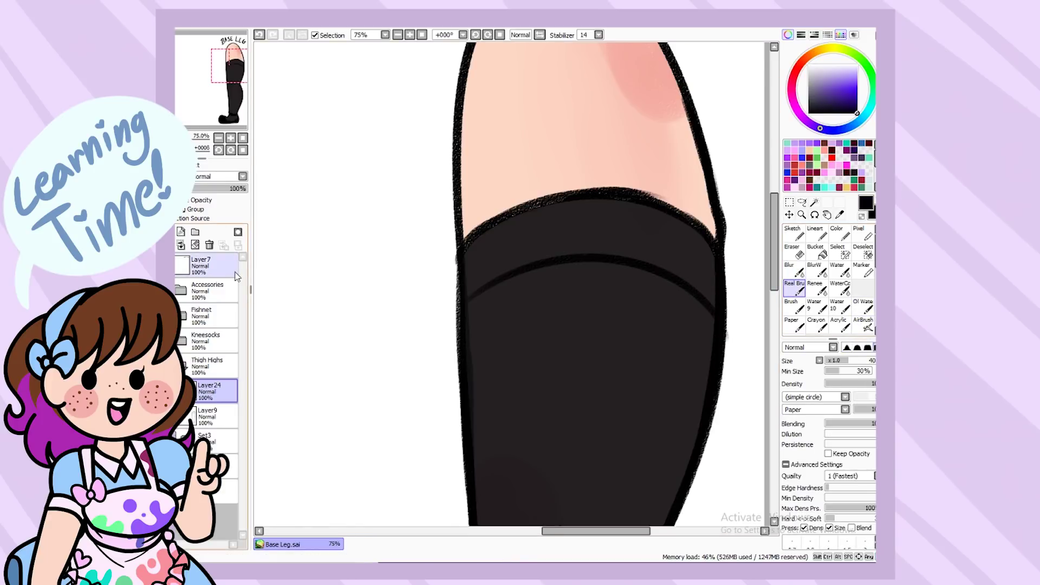
pyautogui.moveTo(590, 531); pyautogui.dragTo(540, 532)
pyautogui.moveTo(371, 350)
pyautogui.mouseDown()
pyautogui.moveTo(425, 283)
pyautogui.moveTo(578, 262)
pyautogui.moveTo(639, 341)
pyautogui.mouseUp()
pyautogui.hotkey('ctrl', 'z')
pyautogui.moveTo(569, 266); pyautogui.dragTo(640, 354)
pyautogui.moveTo(434, 313); pyautogui.dragTo(445, 321)
pyautogui.moveTo(542, 312); pyautogui.dragTo(548, 322)
pyautogui.moveTo(464, 335); pyautogui.dragTo(523, 337)
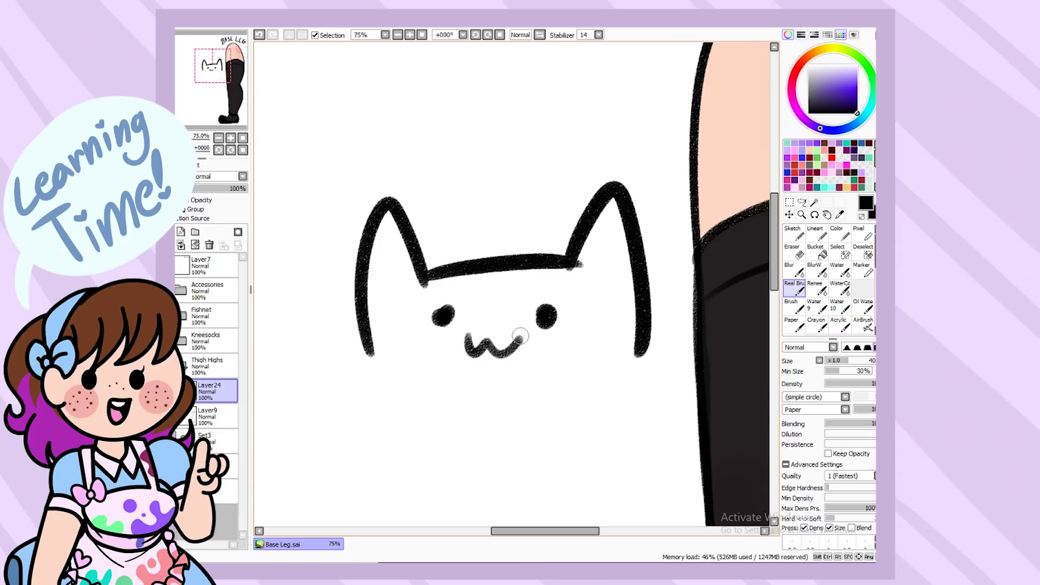
# Redraw the example cat's mouth lower and add an arrow pointing toward the leg.
pyautogui.moveTo(383, 179); pyautogui.dragTo(588, 161)
pyautogui.hotkey('ctrl', 'z')
pyautogui.hotkey('ctrl', 'z')
pyautogui.moveTo(461, 351)
pyautogui.mouseDown()
pyautogui.moveTo(490, 371)
pyautogui.moveTo(509, 348)
pyautogui.mouseUp()
pyautogui.moveTo(398, 152); pyautogui.dragTo(586, 126)
pyautogui.moveTo(571, 108); pyautogui.dragTo(555, 156)
# Draw the arched stocking top with cat ears, eyes and mouth, plus a curved arrow across the thigh.
pyautogui.hscroll(5, 552, 192)
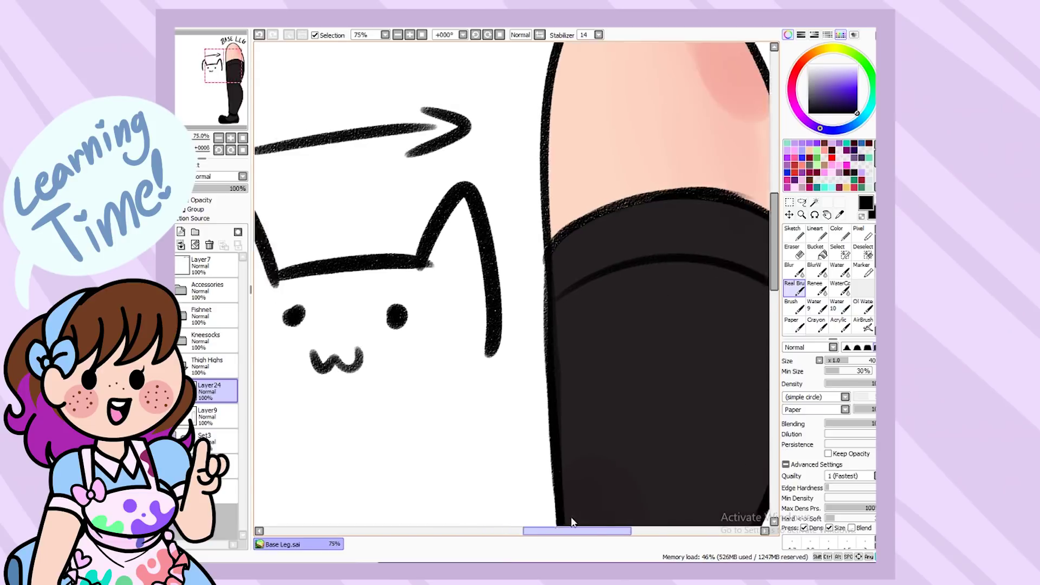
pyautogui.moveTo(463, 261)
pyautogui.mouseDown()
pyautogui.moveTo(510, 202)
pyautogui.moveTo(670, 199)
pyautogui.mouseUp()
pyautogui.hotkey('ctrl', 'z')
pyautogui.moveTo(509, 205)
pyautogui.mouseDown()
pyautogui.moveTo(649, 189)
pyautogui.moveTo(661, 165)
pyautogui.moveTo(711, 221)
pyautogui.mouseUp()
pyautogui.click(517, 232)
pyautogui.click(628, 219)
pyautogui.moveTo(541, 237)
pyautogui.mouseDown()
pyautogui.moveTo(569, 245)
pyautogui.moveTo(598, 232)
pyautogui.mouseUp()
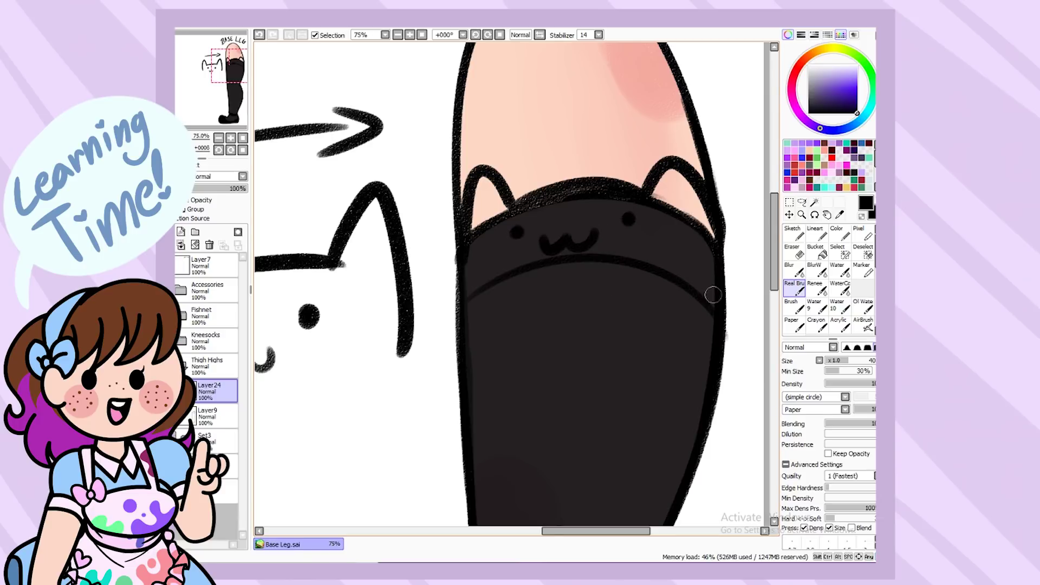
pyautogui.moveTo(431, 185); pyautogui.dragTo(640, 92)
pyautogui.moveTo(621, 72)
pyautogui.mouseDown()
pyautogui.moveTo(659, 98)
pyautogui.moveTo(622, 120)
pyautogui.mouseUp()
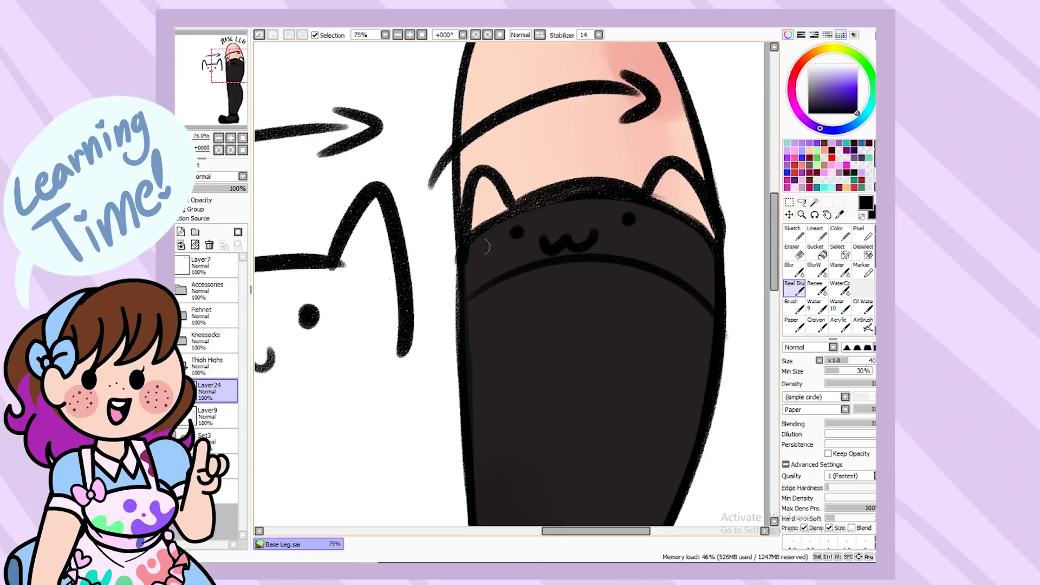
# Expand the Set3 folder and toggle the sock line layer's visibility to check it.
pyautogui.click(187, 437)
pyautogui.click(216, 466)
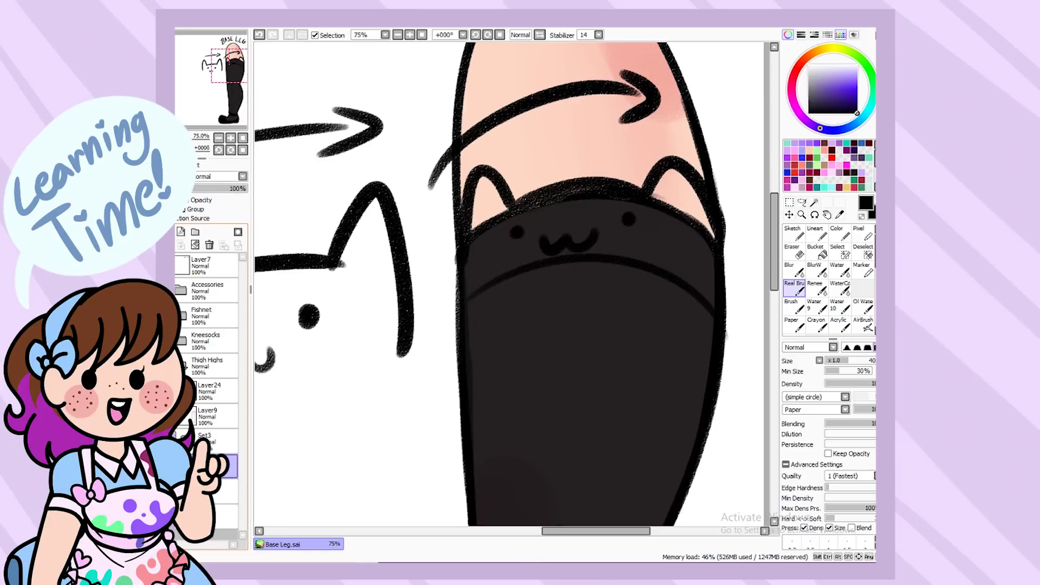
pyautogui.click(216, 442)
pyautogui.click(216, 416)
pyautogui.click(162, 416)
pyautogui.click(162, 416)
pyautogui.click(187, 437)
# On new Layer25 with a soft brush, darken the insides of both cat ears.
pyautogui.click(216, 391)
pyautogui.click(217, 416)
pyautogui.click(180, 232)
pyautogui.click(214, 390)
pyautogui.click(792, 231)
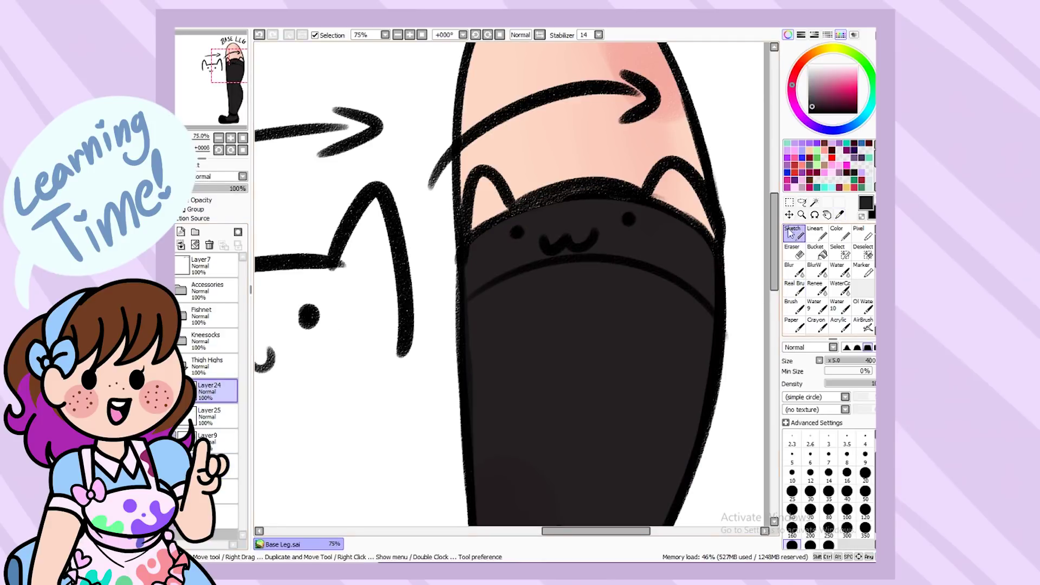
pyautogui.click(217, 415)
pyautogui.moveTo(642, 209)
pyautogui.mouseDown()
pyautogui.moveTo(673, 205)
pyautogui.moveTo(687, 220)
pyautogui.moveTo(657, 220)
pyautogui.mouseUp()
pyautogui.moveTo(538, 214)
pyautogui.mouseDown()
pyautogui.moveTo(493, 228)
pyautogui.moveTo(482, 198)
pyautogui.mouseUp()
# Switch to the blur tool.
pyautogui.click(792, 268)
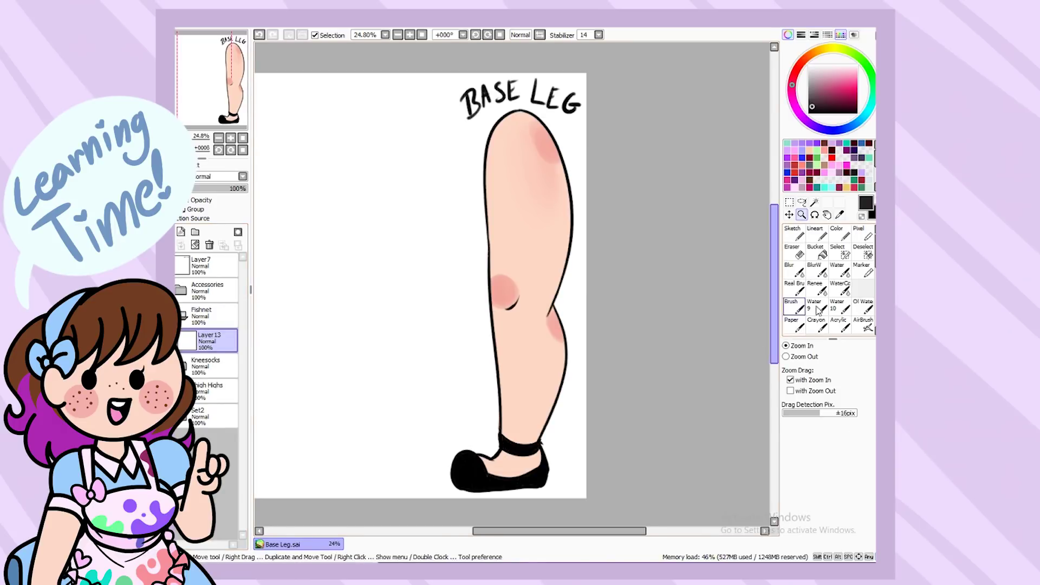
# Handwrite the notes 'Maybe?' and 'Fishnets!' beside the leg with the textured Real Brush.
pyautogui.click(794, 289)
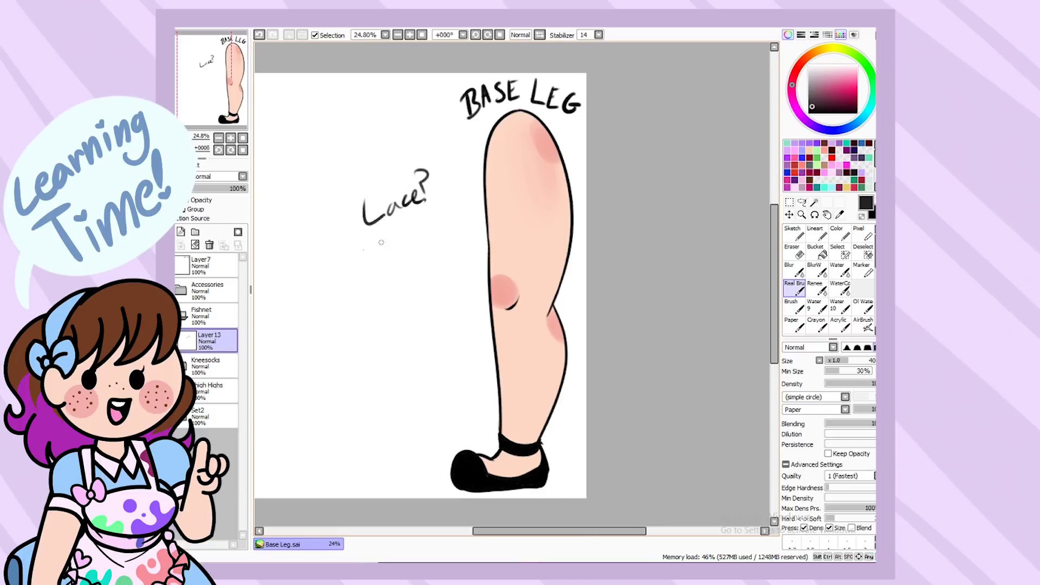
pyautogui.moveTo(407, 248); pyautogui.dragTo(405, 287)
pyautogui.moveTo(418, 222); pyautogui.dragTo(425, 250)
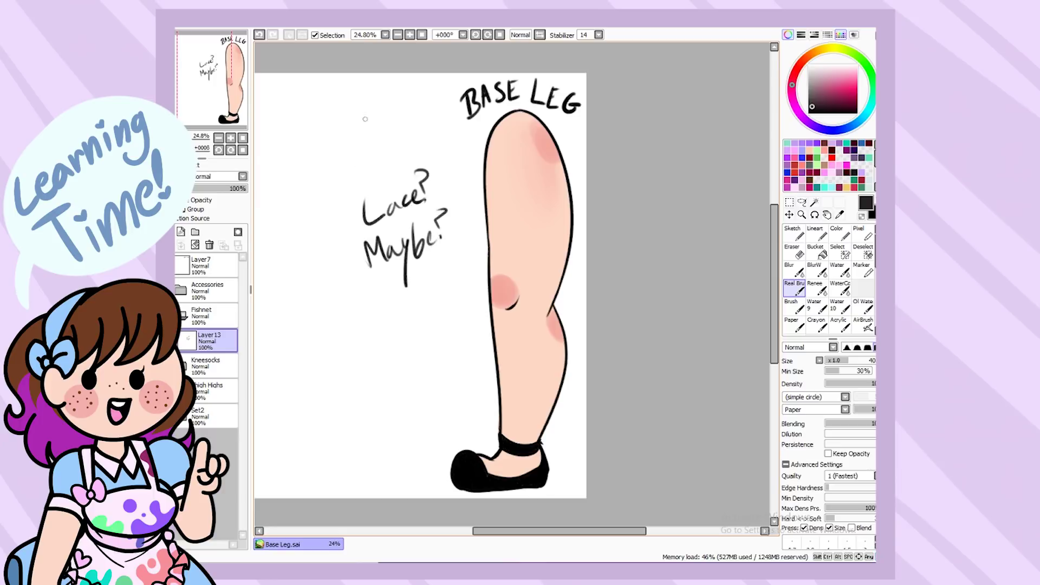
pyautogui.moveTo(329, 195)
pyautogui.mouseDown()
pyautogui.moveTo(324, 145)
pyautogui.moveTo(360, 160)
pyautogui.moveTo(361, 133)
pyautogui.moveTo(378, 154)
pyautogui.moveTo(395, 153)
pyautogui.moveTo(404, 120)
pyautogui.moveTo(423, 111)
pyautogui.mouseUp()
pyautogui.moveTo(431, 119)
pyautogui.mouseDown()
pyautogui.moveTo(418, 149)
pyautogui.moveTo(430, 82)
pyautogui.mouseUp()
pyautogui.click(443, 142)
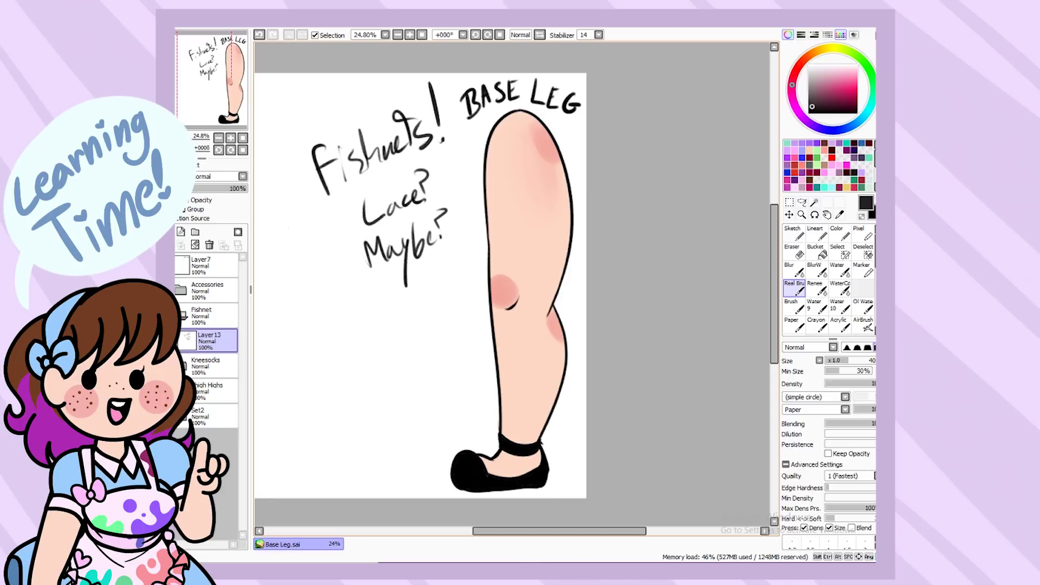
# Delete a misplaced new layer, collapse Fishnet, expand Set2 and create Layer26 there.
pyautogui.click(180, 233)
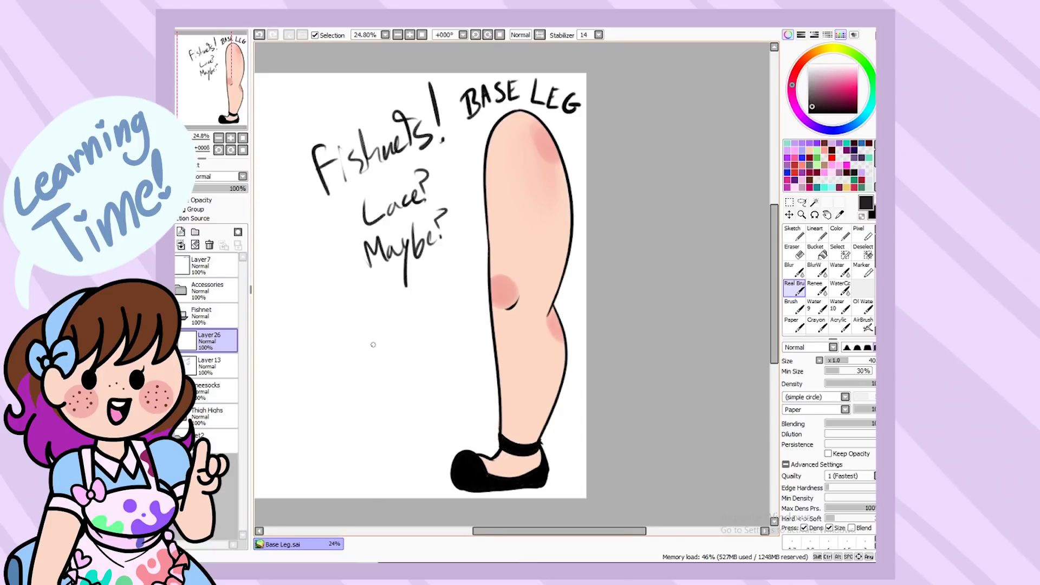
pyautogui.click(210, 244)
pyautogui.click(181, 315)
pyautogui.click(181, 392)
pyautogui.click(211, 438)
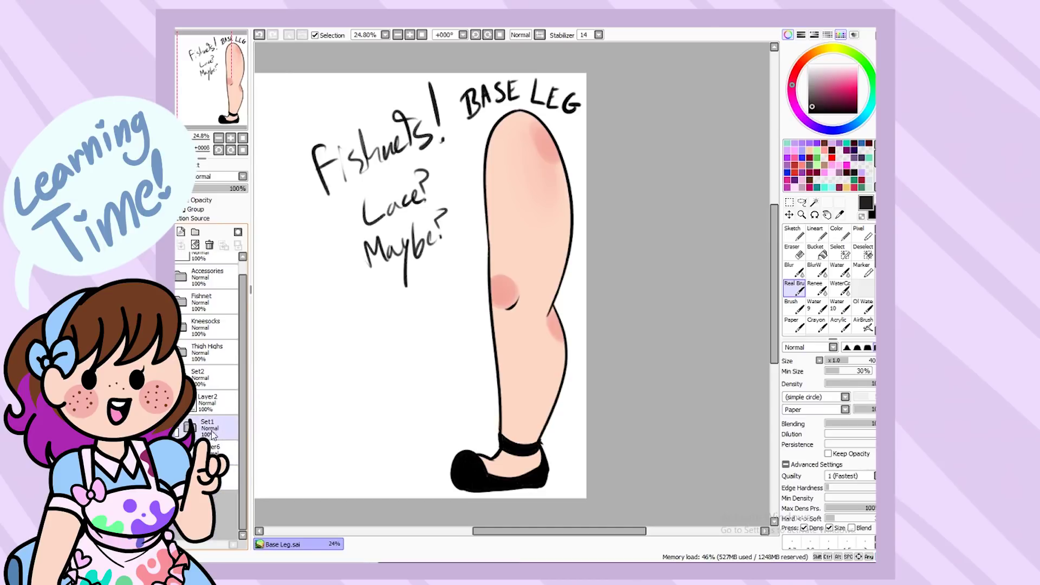
pyautogui.click(181, 231)
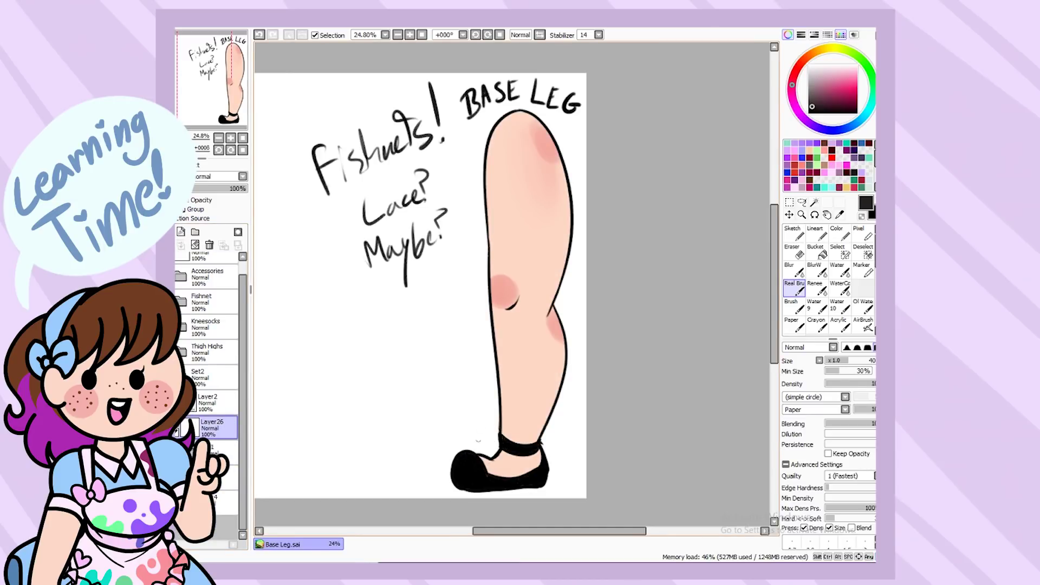
# Brush parallel diagonal fishnet lines across the leg from upper thigh to ankle on Layer26.
pyautogui.moveTo(488, 260); pyautogui.dragTo(563, 333)
pyautogui.moveTo(488, 223); pyautogui.dragTo(555, 301)
pyautogui.moveTo(485, 193); pyautogui.dragTo(560, 281)
pyautogui.moveTo(487, 155); pyautogui.dragTo(569, 243)
pyautogui.moveTo(503, 119); pyautogui.dragTo(568, 183)
pyautogui.moveTo(491, 321); pyautogui.dragTo(563, 378)
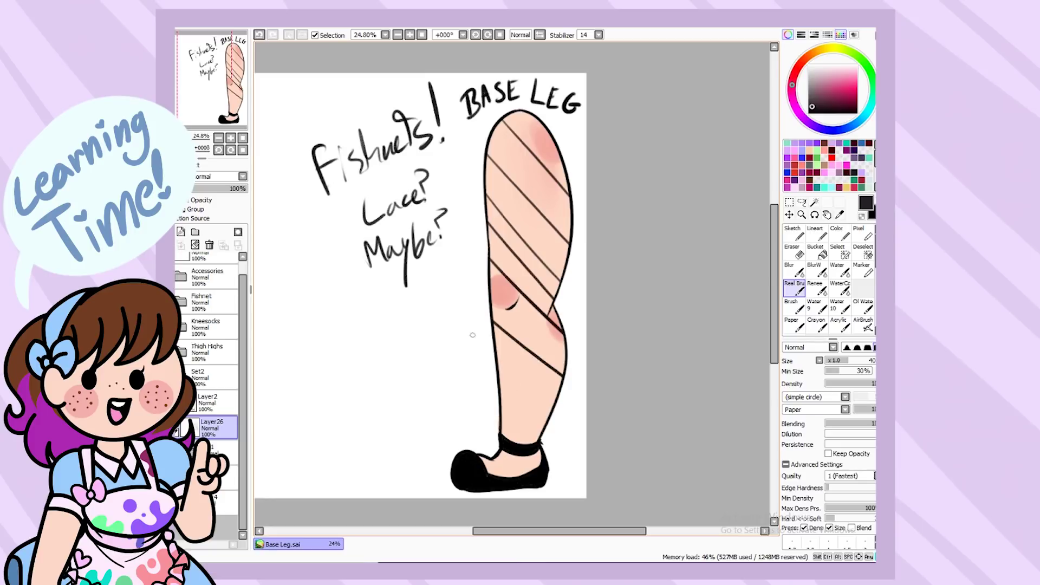
pyautogui.moveTo(499, 367)
pyautogui.mouseDown()
pyautogui.moveTo(549, 416)
pyautogui.moveTo(535, 444)
pyautogui.mouseUp()
# Add crossing diagonal lines from the upper thigh down over the ankle and shoe.
pyautogui.moveTo(489, 148); pyautogui.dragTo(532, 111)
pyautogui.moveTo(485, 174); pyautogui.dragTo(541, 125)
pyautogui.moveTo(487, 199); pyautogui.dragTo(540, 147)
pyautogui.moveTo(489, 226); pyautogui.dragTo(560, 155)
pyautogui.moveTo(490, 257); pyautogui.dragTo(567, 177)
pyautogui.moveTo(494, 276); pyautogui.dragTo(570, 196)
pyautogui.moveTo(491, 317); pyautogui.dragTo(571, 234)
pyautogui.moveTo(495, 347); pyautogui.dragTo(564, 271)
pyautogui.moveTo(499, 380); pyautogui.dragTo(558, 310)
pyautogui.moveTo(500, 409); pyautogui.dragTo(564, 333)
pyautogui.moveTo(505, 438); pyautogui.dragTo(565, 362)
pyautogui.moveTo(498, 477); pyautogui.dragTo(553, 408)
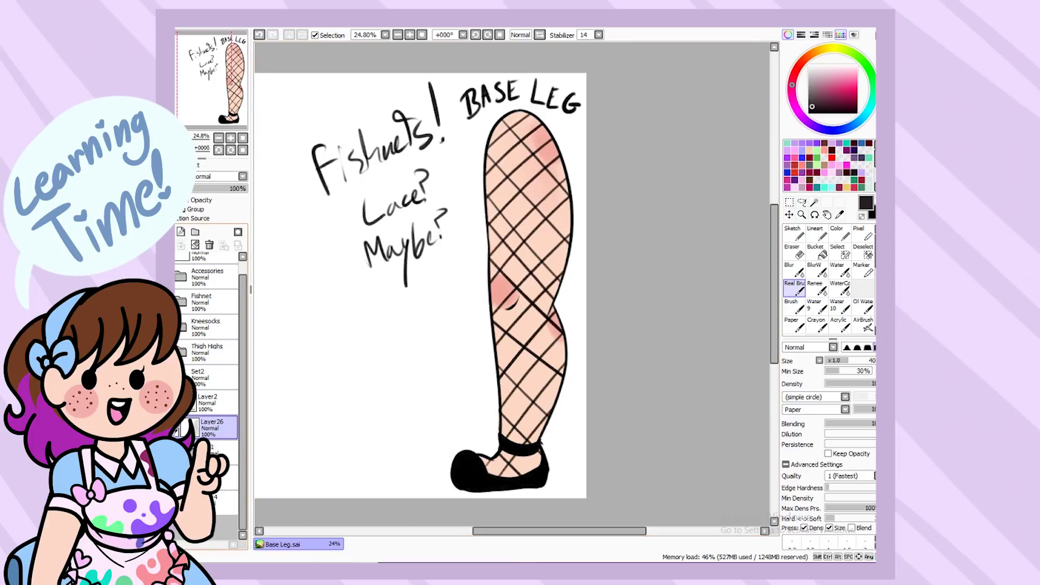
# Add Layer27 below the fishnet layer and paint a dark fill over the leg with an enlarged brush.
pyautogui.click(181, 232)
pyautogui.moveTo(217, 425); pyautogui.dragTo(217, 452)
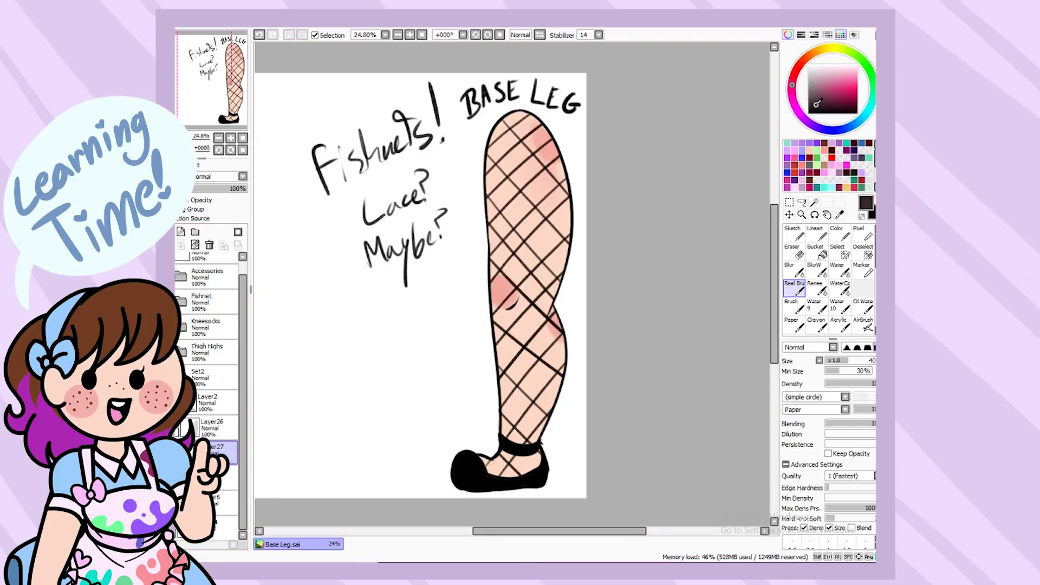
pyautogui.press(']')
pyautogui.press(']')
pyautogui.press(']')
pyautogui.press(']')
pyautogui.press(']')
pyautogui.press(']')
pyautogui.press(']')
pyautogui.press(']')
pyautogui.press(']')
pyautogui.press(']')
pyautogui.press(']')
pyautogui.press(']')
pyautogui.moveTo(533, 131)
pyautogui.mouseDown()
pyautogui.moveTo(554, 179)
pyautogui.moveTo(543, 220)
pyautogui.moveTo(506, 262)
pyautogui.moveTo(516, 458)
pyautogui.moveTo(520, 449)
pyautogui.mouseUp()
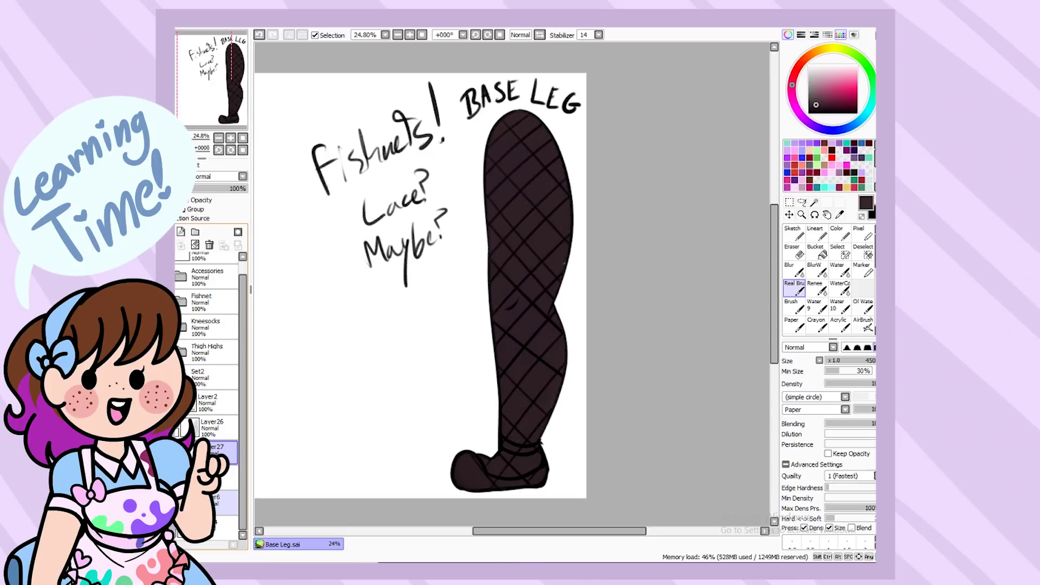
# Move Layer3 above the fill, clip the fill to the leg and set its opacity to 60%.
pyautogui.click(191, 476)
pyautogui.moveTo(203, 502); pyautogui.dragTo(203, 443)
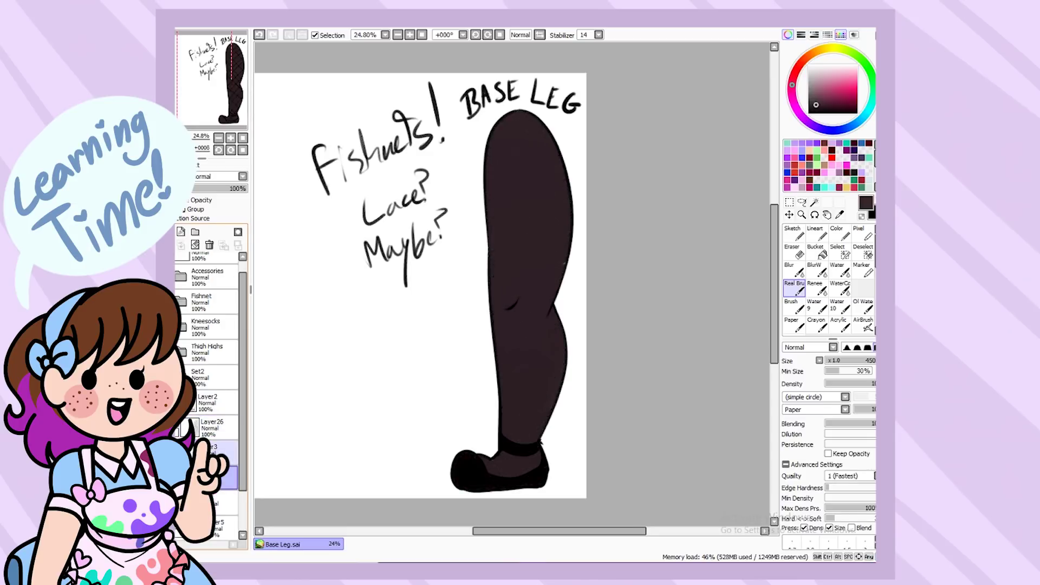
pyautogui.click(187, 502)
pyautogui.click(217, 453)
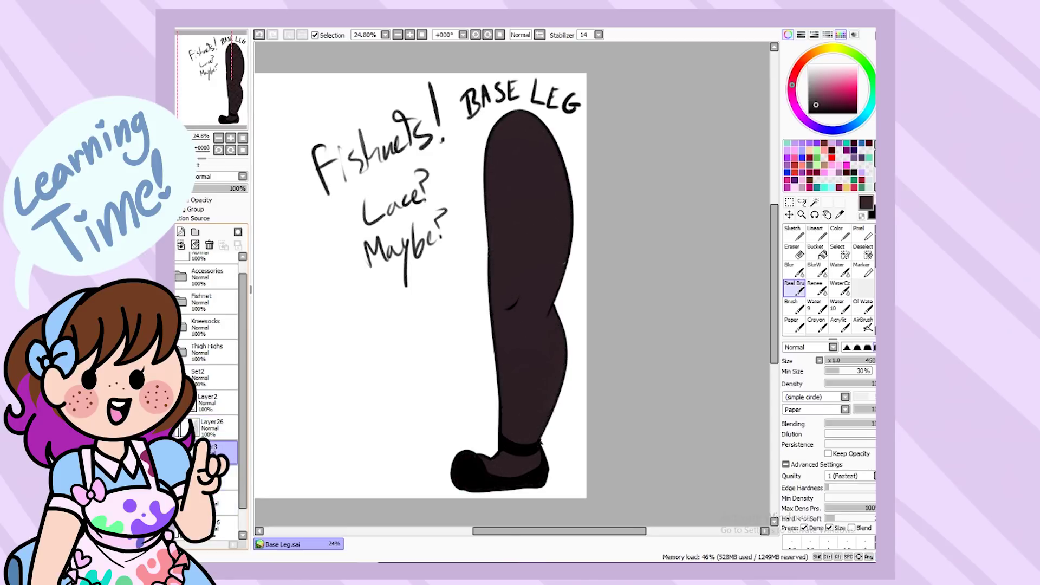
pyautogui.click(186, 210)
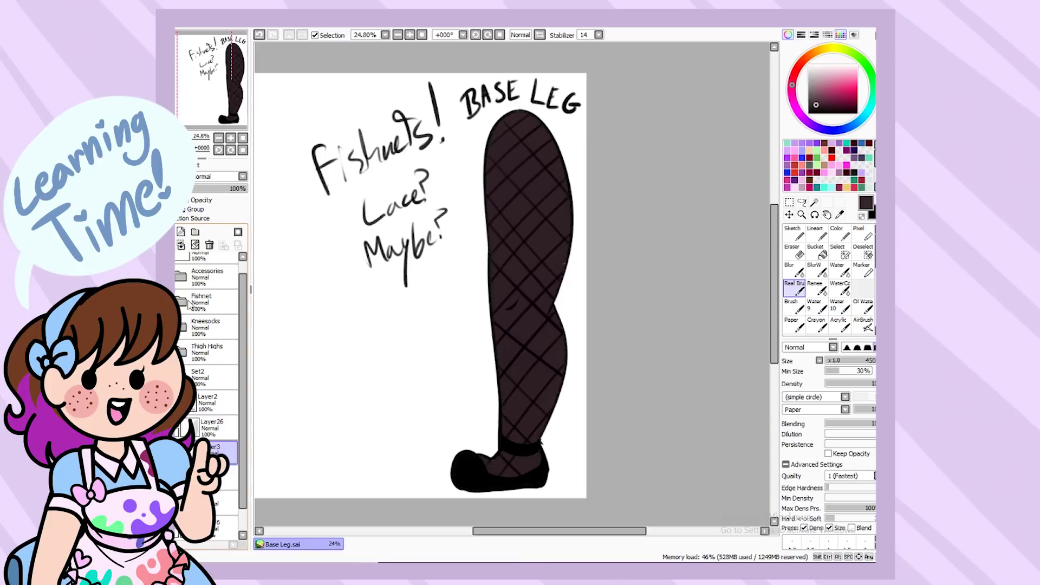
pyautogui.moveTo(222, 187)
pyautogui.mouseDown()
pyautogui.moveTo(209, 191)
pyautogui.moveTo(244, 189)
pyautogui.moveTo(224, 190)
pyautogui.moveTo(226, 198)
pyautogui.mouseUp()
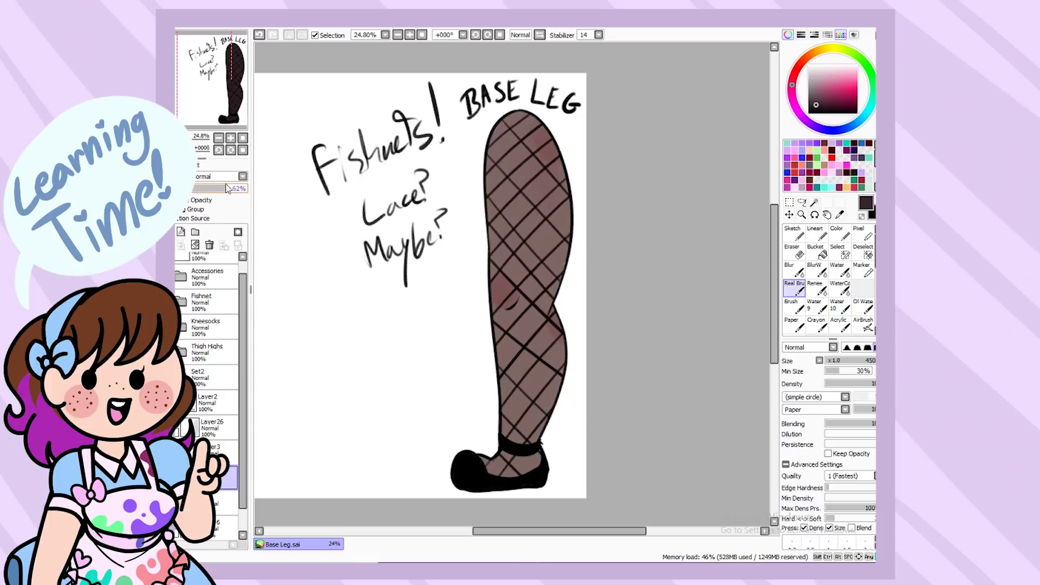
# Hide the fishnet layer Layer26 and add a new empty Layer28 above it.
pyautogui.click(177, 478)
pyautogui.click(178, 431)
pyautogui.click(214, 427)
pyautogui.click(178, 478)
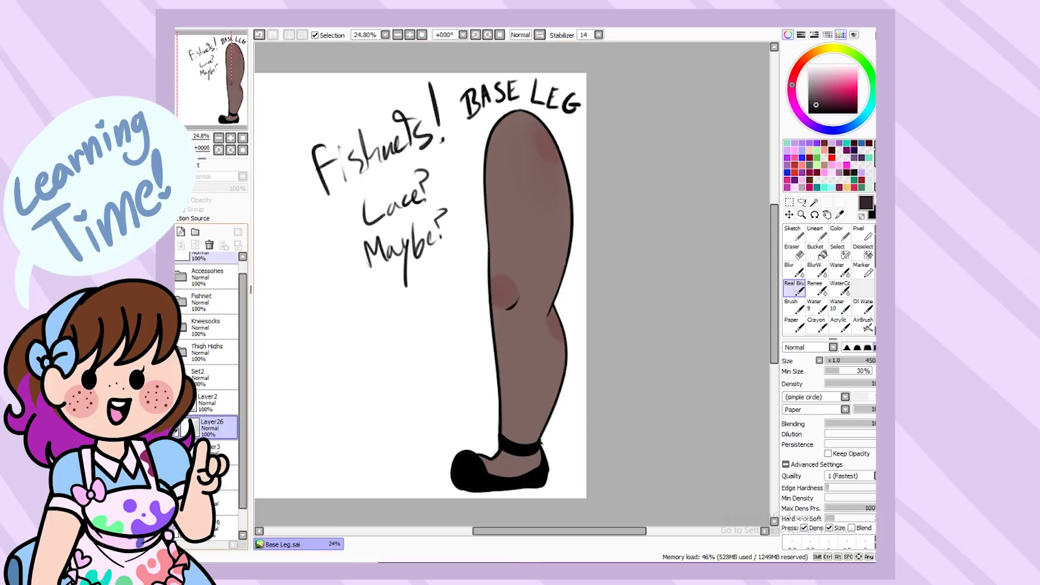
pyautogui.click(181, 232)
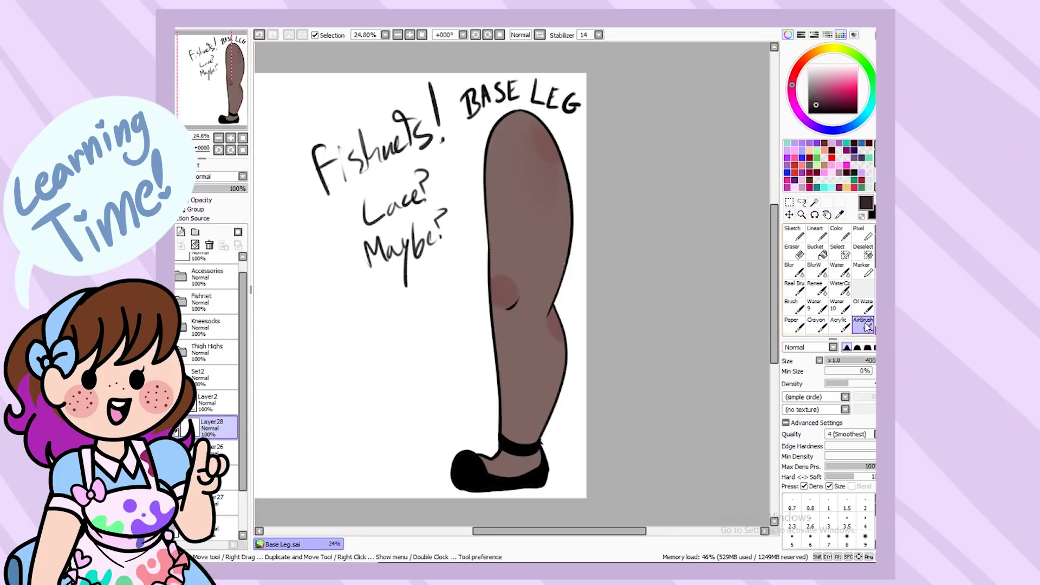
# Set the brush to black at a smaller size, trying and undoing diagonal lower-leg strokes.
pyautogui.click(835, 89)
pyautogui.moveTo(835, 90); pyautogui.dragTo(807, 114)
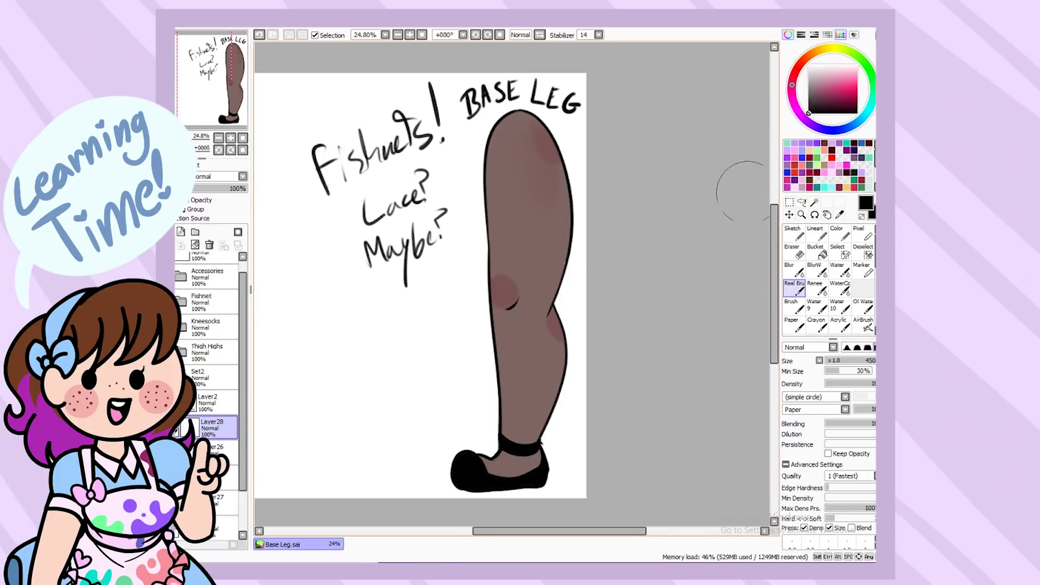
pyautogui.press('[')
pyautogui.press('[')
pyautogui.press('[')
pyautogui.press('[')
pyautogui.press('[')
pyautogui.press('[')
pyautogui.press('[')
pyautogui.press('[')
pyautogui.press('[')
pyautogui.press('[')
pyautogui.press('[')
pyautogui.moveTo(498, 388); pyautogui.dragTo(543, 432)
pyautogui.hotkey('ctrl', 'z')
pyautogui.press('[')
pyautogui.press('[')
pyautogui.press('[')
pyautogui.press('[')
pyautogui.moveTo(484, 394)
pyautogui.mouseDown()
pyautogui.moveTo(520, 418)
pyautogui.moveTo(550, 457)
pyautogui.mouseUp()
pyautogui.moveTo(499, 380); pyautogui.dragTo(547, 424)
pyautogui.hotkey('ctrl', 'z')
pyautogui.hotkey('ctrl', 'z')
# Draw curved horizontal fishnet bands across the leg from upper thigh down to the ankle.
pyautogui.moveTo(487, 159); pyautogui.dragTo(553, 145)
pyautogui.moveTo(485, 186); pyautogui.dragTo(567, 181)
pyautogui.moveTo(487, 213); pyautogui.dragTo(556, 222)
pyautogui.moveTo(489, 254); pyautogui.dragTo(568, 252)
pyautogui.moveTo(491, 297); pyautogui.dragTo(562, 279)
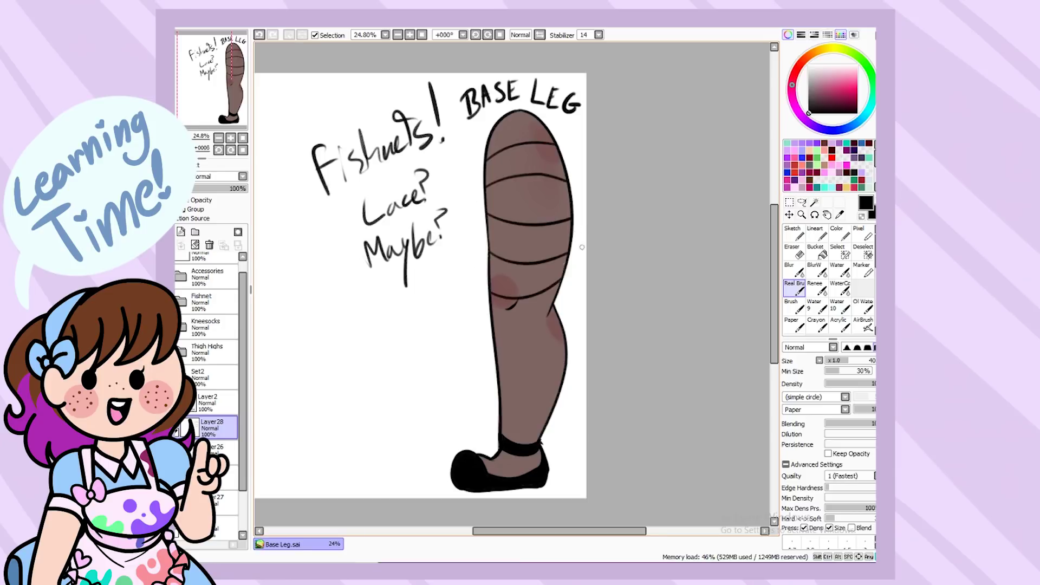
pyautogui.moveTo(494, 344); pyautogui.dragTo(560, 321)
pyautogui.moveTo(499, 381); pyautogui.dragTo(565, 351)
pyautogui.moveTo(498, 423)
pyautogui.mouseDown()
pyautogui.moveTo(564, 362)
pyautogui.moveTo(507, 438)
pyautogui.moveTo(485, 427)
pyautogui.moveTo(479, 383)
pyautogui.moveTo(562, 381)
pyautogui.mouseUp()
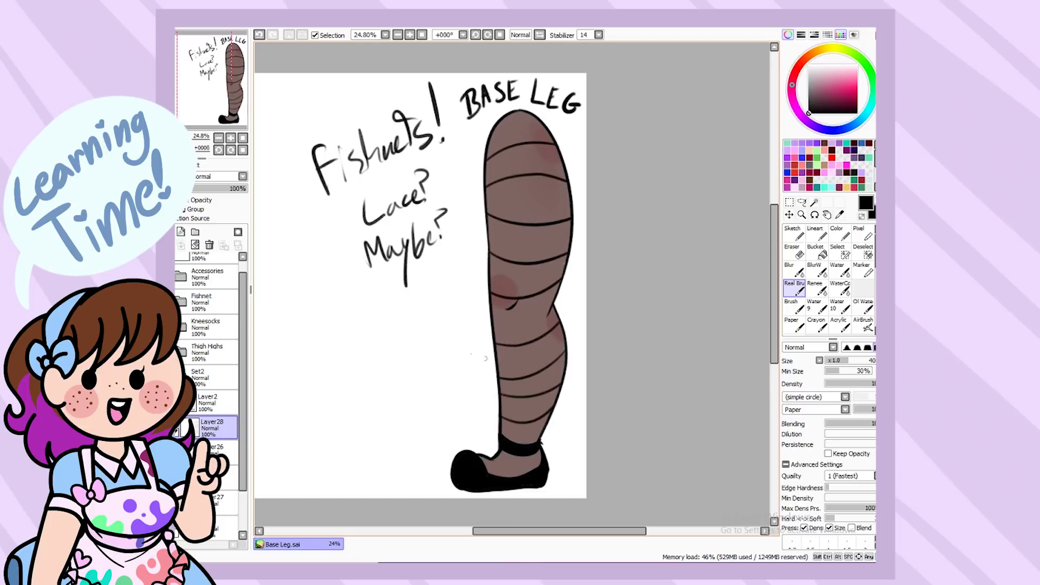
# Redraw misplaced calf and thigh bands flatter and add a diagonal line over the shoe.
pyautogui.hotkey('ctrl', 'z')
pyautogui.moveTo(498, 367)
pyautogui.mouseDown()
pyautogui.moveTo(565, 354)
pyautogui.moveTo(521, 364)
pyautogui.moveTo(565, 342)
pyautogui.mouseUp()
pyautogui.hotkey('ctrl', 'z')
pyautogui.moveTo(493, 324); pyautogui.dragTo(556, 308)
pyautogui.hotkey('ctrl', 'z')
pyautogui.moveTo(487, 215)
pyautogui.mouseDown()
pyautogui.moveTo(602, 215)
pyautogui.moveTo(517, 252)
pyautogui.moveTo(485, 224)
pyautogui.moveTo(570, 243)
pyautogui.mouseUp()
pyautogui.moveTo(486, 202); pyautogui.dragTo(572, 213)
pyautogui.hotkey('ctrl', 'z')
pyautogui.moveTo(486, 199); pyautogui.dragTo(570, 199)
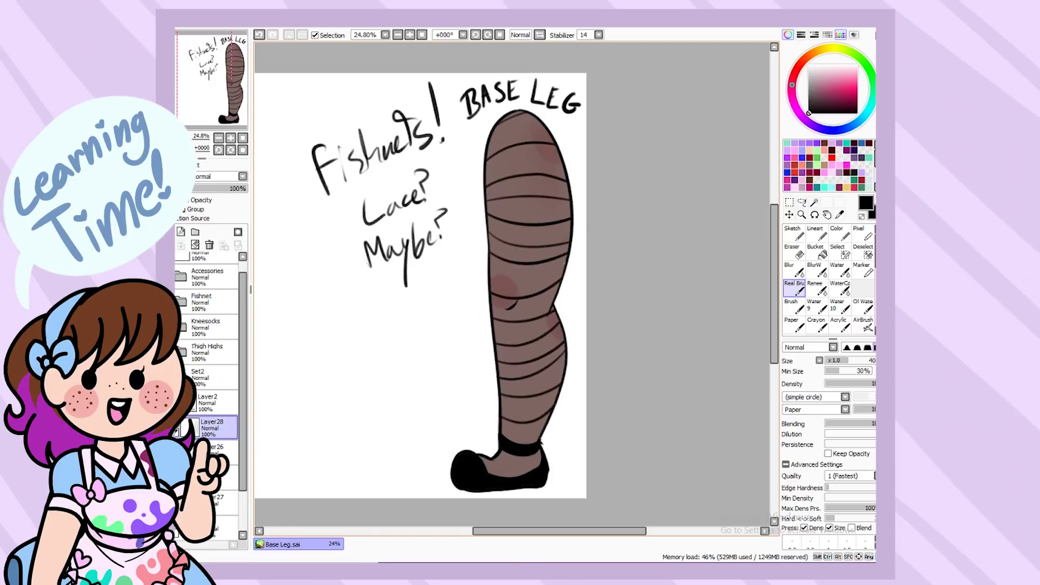
pyautogui.moveTo(501, 453); pyautogui.dragTo(523, 476)
# Draw vertical fishnet lines down the leg's right side, middle and left edge, redoing bad strokes.
pyautogui.moveTo(526, 114); pyautogui.dragTo(552, 352)
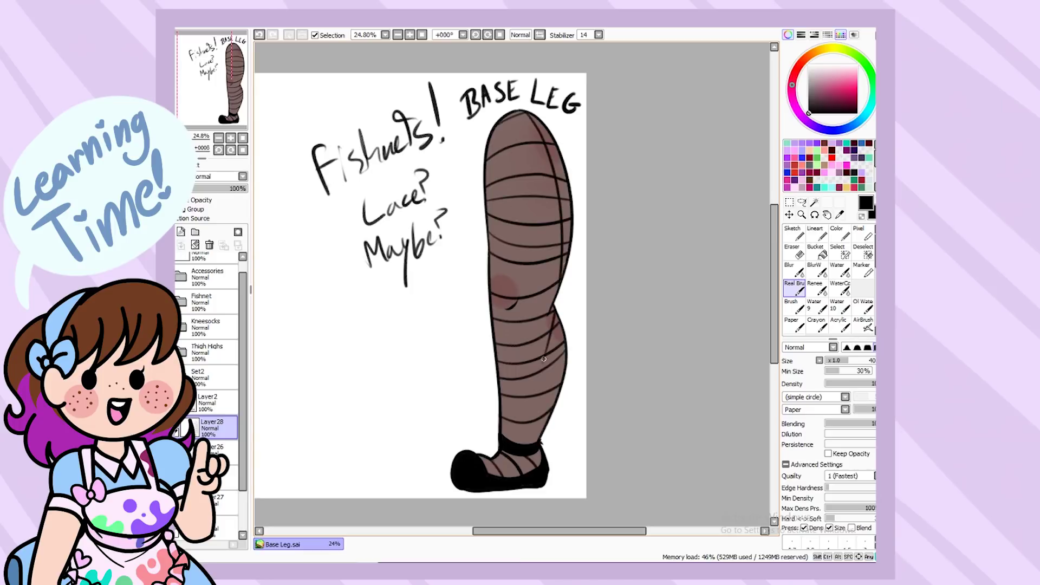
pyautogui.hotkey('ctrl', 'z')
pyautogui.moveTo(533, 115)
pyautogui.mouseDown()
pyautogui.moveTo(554, 221)
pyautogui.moveTo(541, 438)
pyautogui.mouseUp()
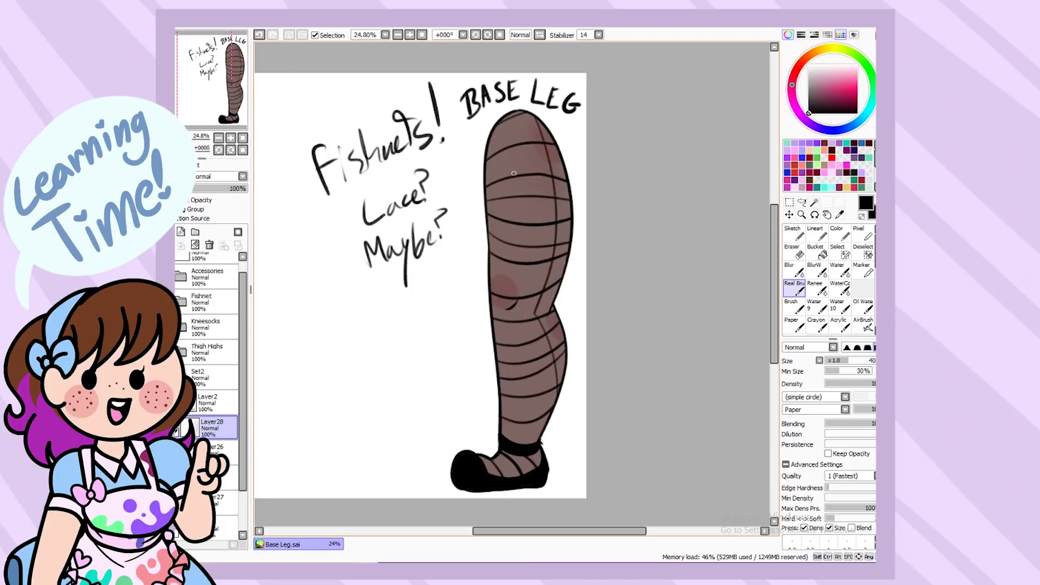
pyautogui.moveTo(505, 107)
pyautogui.mouseDown()
pyautogui.moveTo(501, 320)
pyautogui.moveTo(529, 435)
pyautogui.mouseUp()
pyautogui.moveTo(527, 106)
pyautogui.mouseDown()
pyautogui.moveTo(513, 304)
pyautogui.moveTo(538, 405)
pyautogui.moveTo(533, 449)
pyautogui.mouseUp()
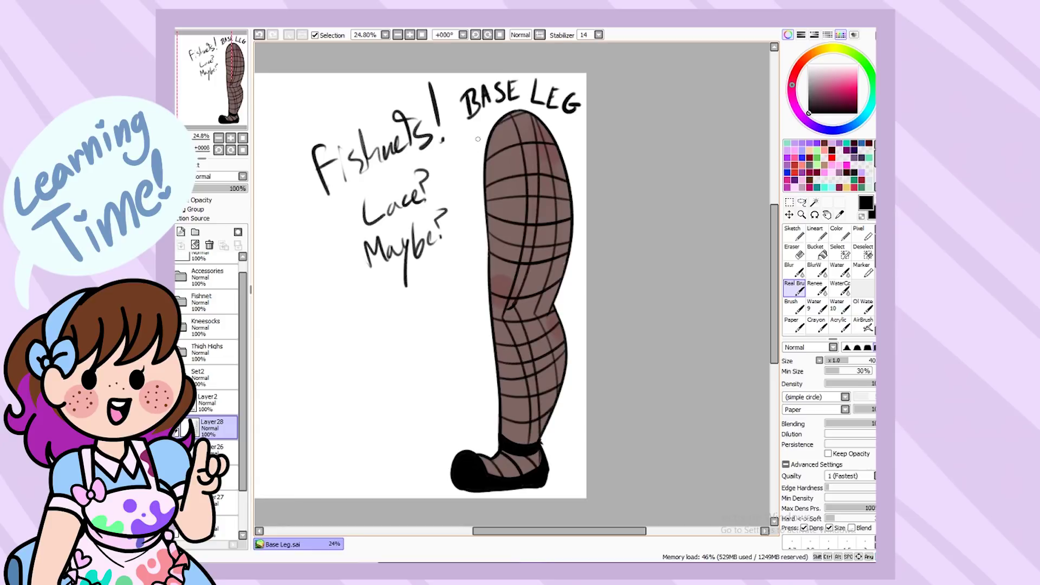
pyautogui.moveTo(494, 118)
pyautogui.mouseDown()
pyautogui.moveTo(506, 245)
pyautogui.moveTo(487, 328)
pyautogui.mouseUp()
pyautogui.hotkey('ctrl', 'z')
pyautogui.moveTo(500, 117)
pyautogui.mouseDown()
pyautogui.moveTo(490, 314)
pyautogui.moveTo(502, 433)
pyautogui.mouseUp()
pyautogui.hotkey('ctrl', 'z')
pyautogui.moveTo(501, 114); pyautogui.dragTo(506, 438)
pyautogui.hotkey('ctrl', 'z')
pyautogui.moveTo(500, 114)
pyautogui.mouseDown()
pyautogui.moveTo(485, 344)
pyautogui.moveTo(486, 356)
pyautogui.moveTo(498, 340)
pyautogui.moveTo(512, 451)
pyautogui.mouseUp()
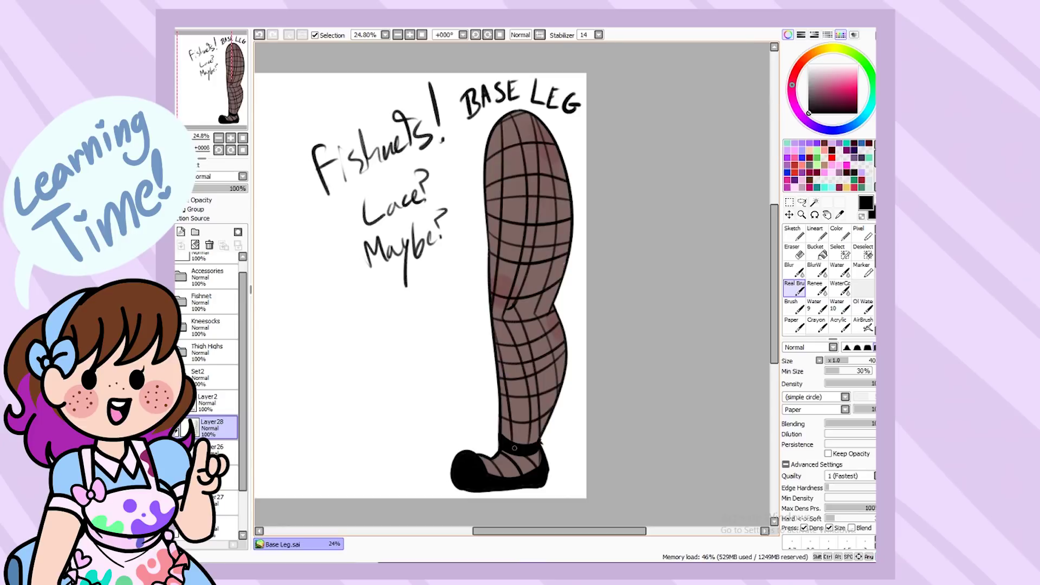
# Add a vertical line down the right thigh and two diagonal fishnet lines across the foot.
pyautogui.moveTo(567, 185); pyautogui.dragTo(550, 320)
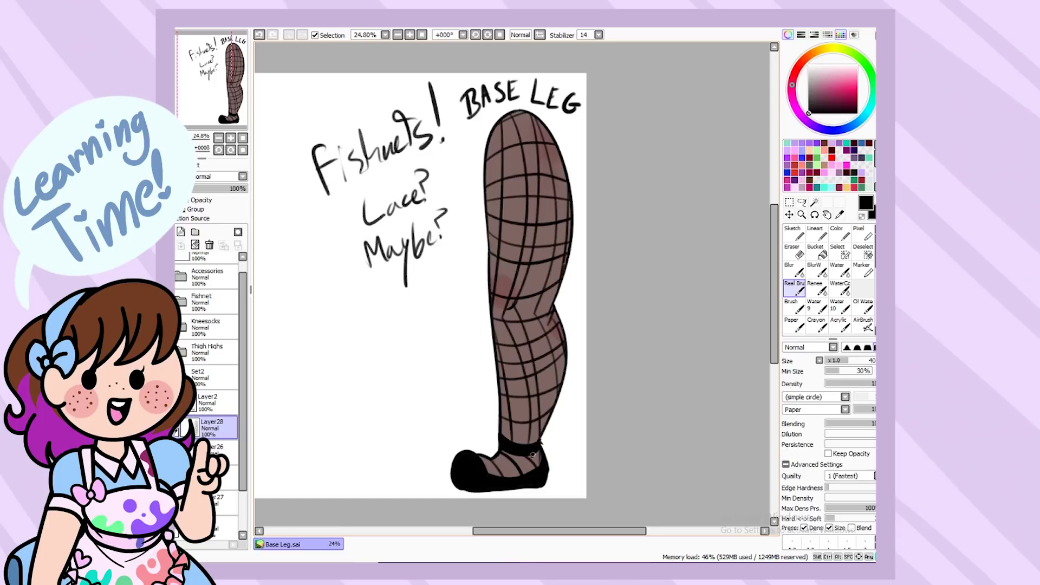
pyautogui.moveTo(521, 451); pyautogui.dragTo(478, 488)
pyautogui.moveTo(513, 451); pyautogui.dragTo(471, 481)
# Collapse Set2 and sketch arrows and question marks beside the leg on Layer31, then undo them.
pyautogui.click(181, 378)
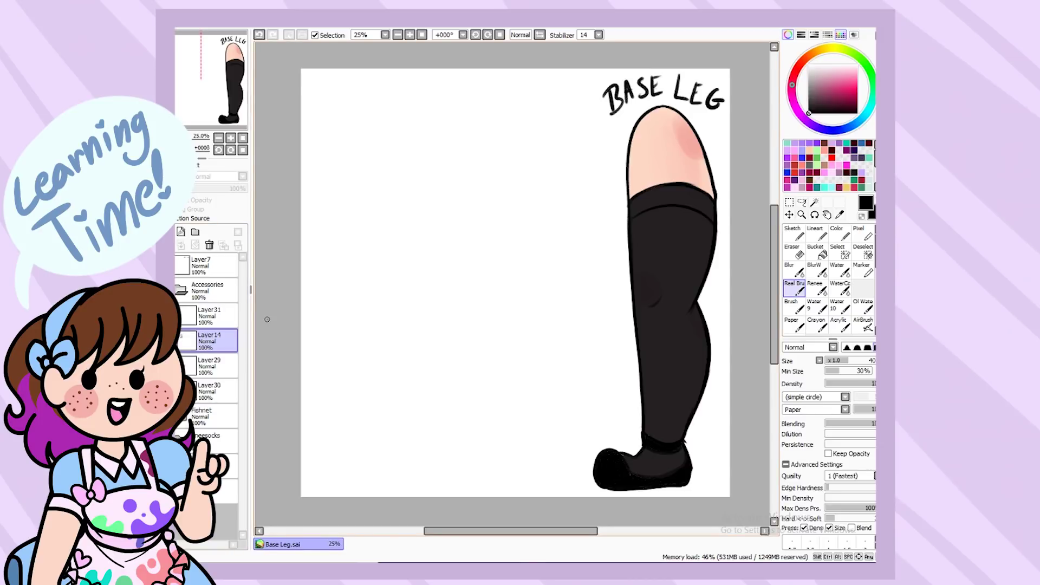
pyautogui.click(214, 315)
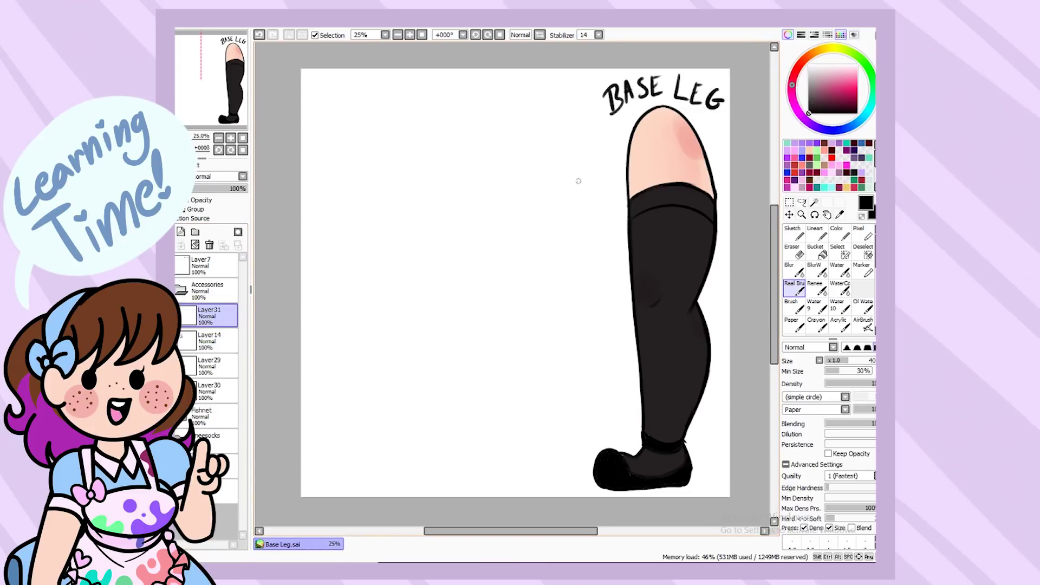
pyautogui.moveTo(561, 186)
pyautogui.mouseDown()
pyautogui.moveTo(600, 205)
pyautogui.moveTo(583, 210)
pyautogui.mouseUp()
pyautogui.click(534, 176)
pyautogui.moveTo(528, 145); pyautogui.dragTo(534, 162)
pyautogui.moveTo(557, 323); pyautogui.dragTo(603, 311)
pyautogui.moveTo(596, 296); pyautogui.dragTo(608, 316)
pyautogui.moveTo(532, 290); pyautogui.dragTo(541, 316)
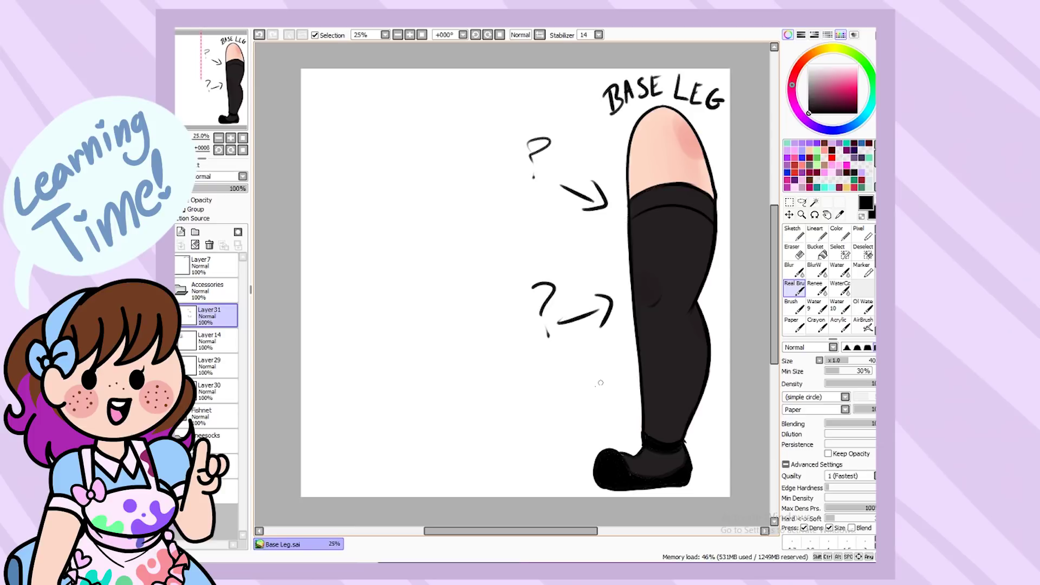
pyautogui.hotkey('ctrl', 'z')
pyautogui.hotkey('ctrl', 'z')
pyautogui.hotkey('ctrl', 'z')
pyautogui.hotkey('ctrl', 'z')
pyautogui.hotkey('ctrl', 'z')
pyautogui.hotkey('ctrl', 'z')
pyautogui.hotkey('ctrl', 'z')
pyautogui.hotkey('ctrl', 'z')
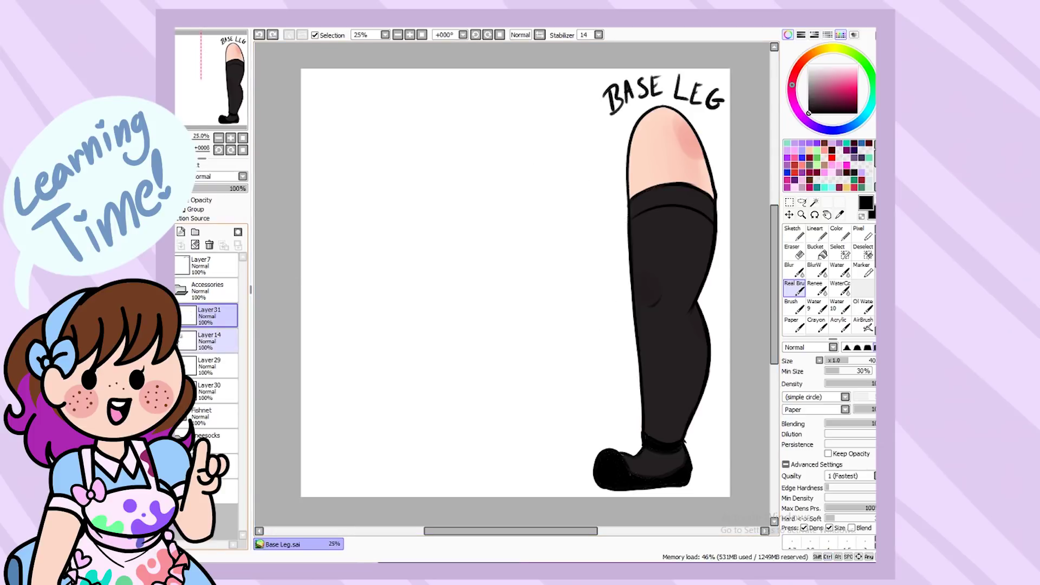
# Toggle the visibility of Layer14, Layer29 and Layer30.
pyautogui.click(162, 341)
pyautogui.click(184, 391)
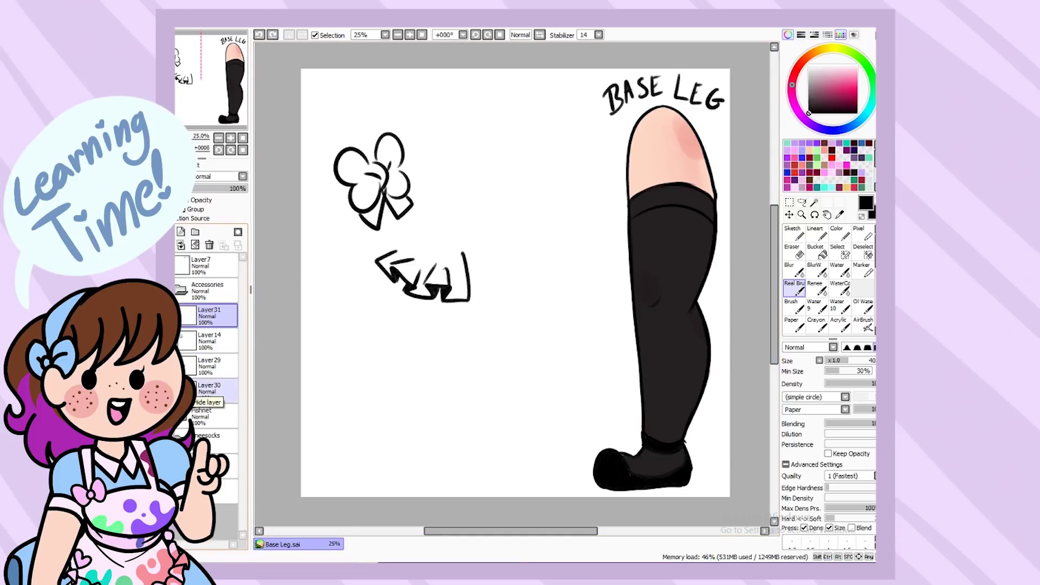
pyautogui.click(170, 389)
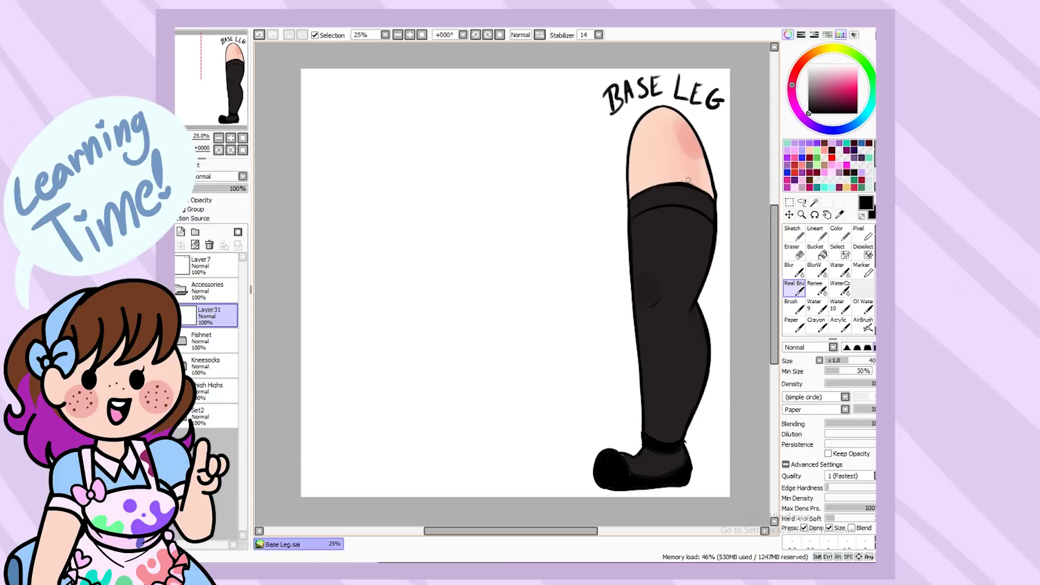
# Sketch two garter straps up the thigh from the stocking band, undoing strokes to redraw them.
pyautogui.scroll(-2, 678, 225)
pyautogui.scroll(4, 704, 171)
pyautogui.moveTo(593, 309)
pyautogui.mouseDown()
pyautogui.moveTo(577, 156)
pyautogui.moveTo(602, 260)
pyautogui.moveTo(587, 157)
pyautogui.mouseUp()
pyautogui.hotkey('ctrl', 'z')
pyautogui.moveTo(646, 214)
pyautogui.mouseDown()
pyautogui.moveTo(635, 306)
pyautogui.moveTo(587, 341)
pyautogui.moveTo(649, 335)
pyautogui.moveTo(627, 327)
pyautogui.moveTo(604, 353)
pyautogui.moveTo(635, 316)
pyautogui.moveTo(623, 343)
pyautogui.moveTo(630, 322)
pyautogui.moveTo(594, 324)
pyautogui.moveTo(612, 334)
pyautogui.moveTo(580, 314)
pyautogui.mouseUp()
pyautogui.hotkey('ctrl', 'z')
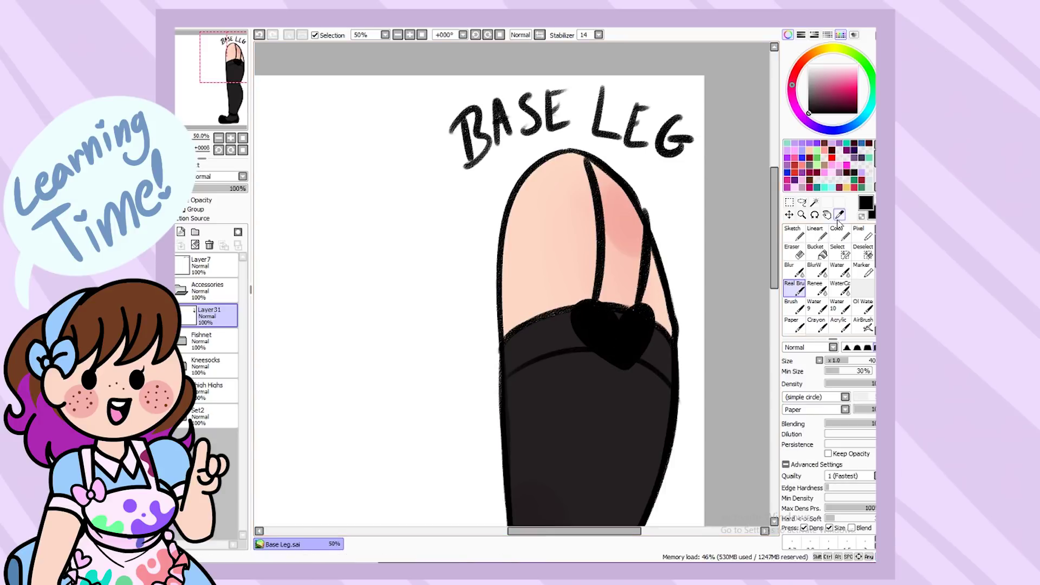
# Sample the stocking's dark colour, add Layer32 below Layer31 and paint the right strap solid black.
pyautogui.click(839, 218)
pyautogui.click(612, 395)
pyautogui.click(181, 231)
pyautogui.moveTo(210, 316); pyautogui.dragTo(205, 346)
pyautogui.click(795, 289)
pyautogui.moveTo(612, 309)
pyautogui.mouseDown()
pyautogui.moveTo(607, 238)
pyautogui.moveTo(628, 303)
pyautogui.moveTo(644, 212)
pyautogui.moveTo(616, 222)
pyautogui.moveTo(604, 206)
pyautogui.moveTo(601, 252)
pyautogui.mouseUp()
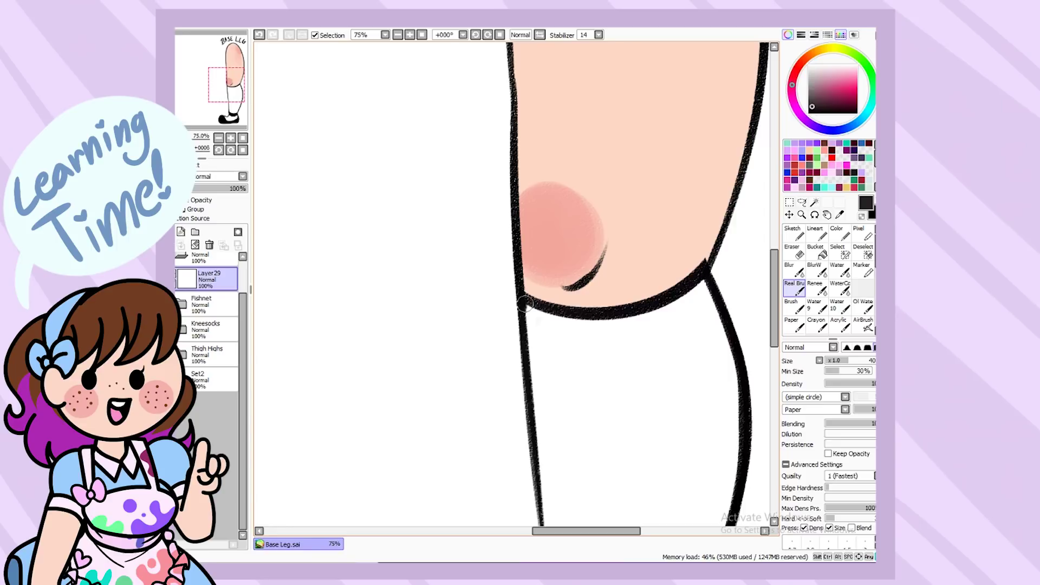
pyautogui.moveTo(526, 302)
pyautogui.mouseDown()
pyautogui.moveTo(480, 343)
pyautogui.moveTo(477, 379)
pyautogui.mouseUp()
pyautogui.hotkey('ctrl', 'z')
pyautogui.keyDown('alt'); pyautogui.click(522, 303); pyautogui.keyUp('alt')
pyautogui.moveTo(521, 301)
pyautogui.mouseDown()
pyautogui.moveTo(476, 332)
pyautogui.moveTo(594, 390)
pyautogui.moveTo(723, 352)
pyautogui.moveTo(764, 314)
pyautogui.moveTo(739, 290)
pyautogui.moveTo(697, 287)
pyautogui.mouseUp()
pyautogui.moveTo(708, 348); pyautogui.dragTo(686, 301)
pyautogui.moveTo(642, 385); pyautogui.dragTo(633, 328)
pyautogui.moveTo(491, 347)
pyautogui.mouseDown()
pyautogui.moveTo(541, 296)
pyautogui.moveTo(559, 325)
pyautogui.mouseUp()
pyautogui.hotkey('ctrl', 'z')
pyautogui.hotkey('ctrl', 'z')
pyautogui.hotkey('ctrl', 'y')
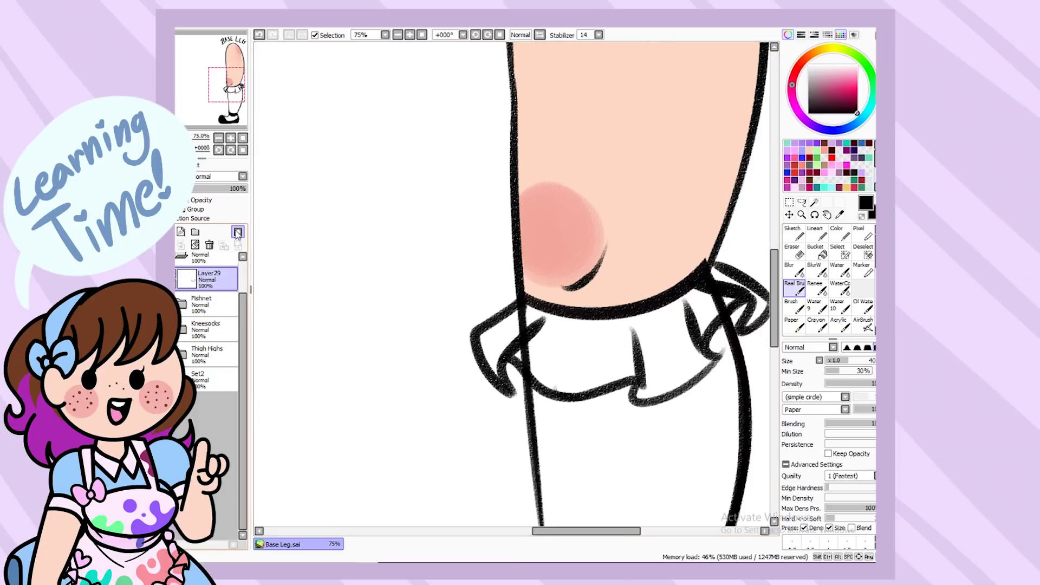
pyautogui.click(238, 232)
pyautogui.moveTo(518, 323)
pyautogui.mouseDown()
pyautogui.moveTo(708, 298)
pyautogui.moveTo(672, 357)
pyautogui.moveTo(732, 298)
pyautogui.moveTo(671, 333)
pyautogui.moveTo(536, 345)
pyautogui.mouseUp()
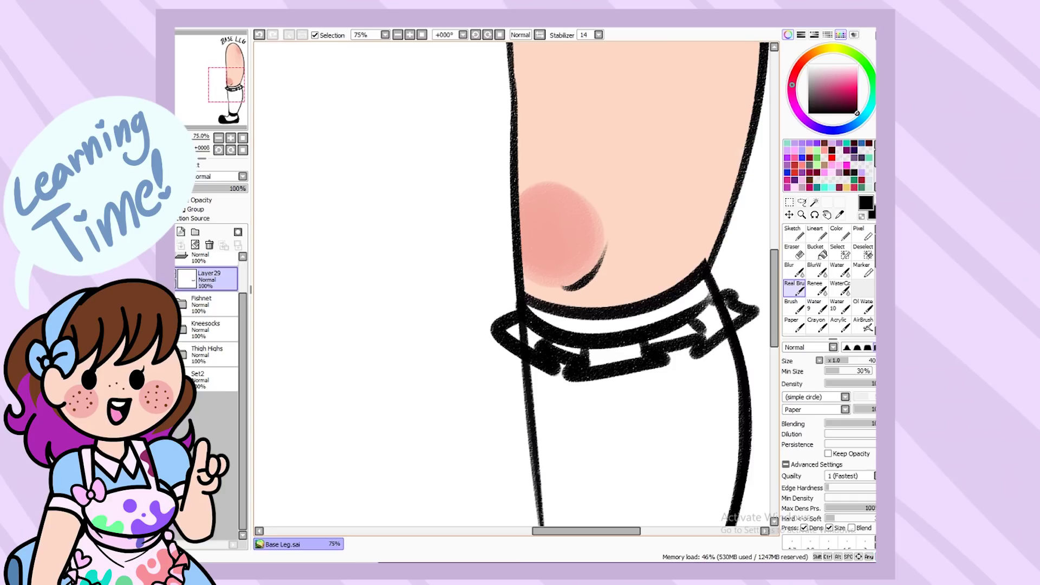
pyautogui.click(381, 242)
pyautogui.scroll(2, 209, 325)
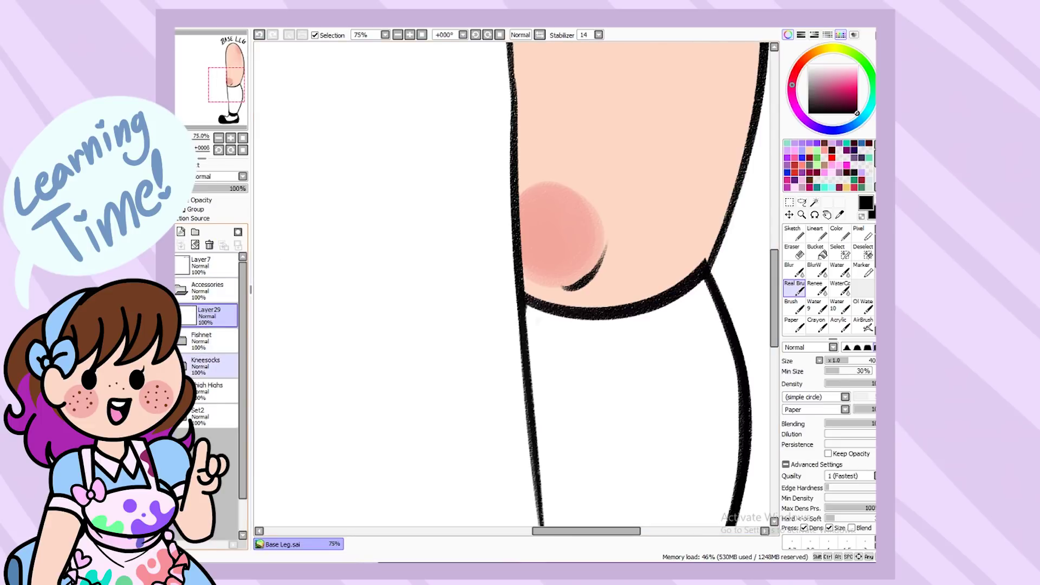
pyautogui.click(181, 363)
# Show the Thigh Highs layer at 50% zoom and draw bows on the stocking's top and left edges.
pyautogui.click(180, 390)
pyautogui.scroll(-4, 519, 273)
pyautogui.scroll(4, 563, 206)
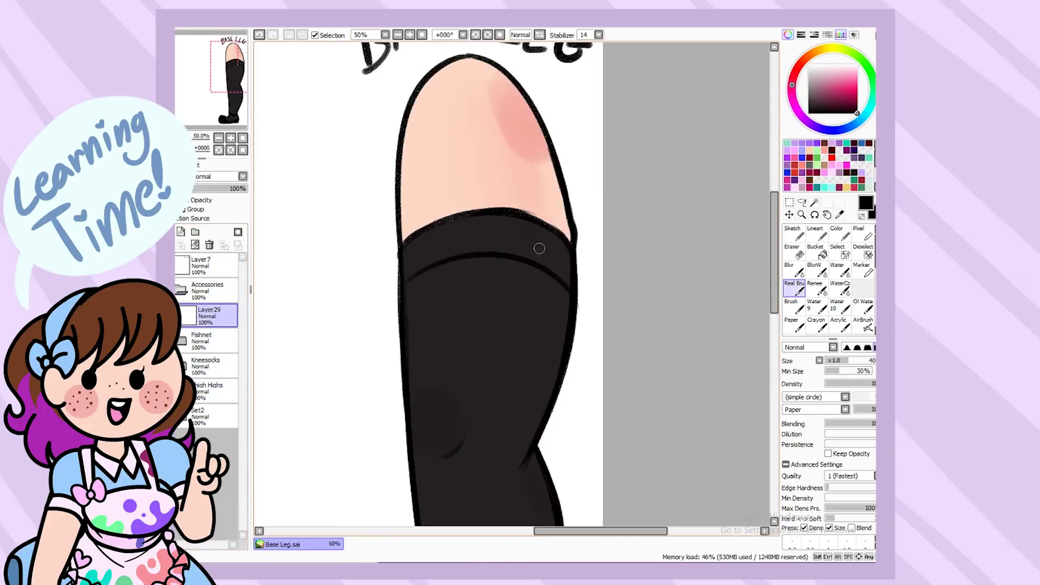
pyautogui.scroll(-2, 477, 276)
pyautogui.scroll(1, 474, 233)
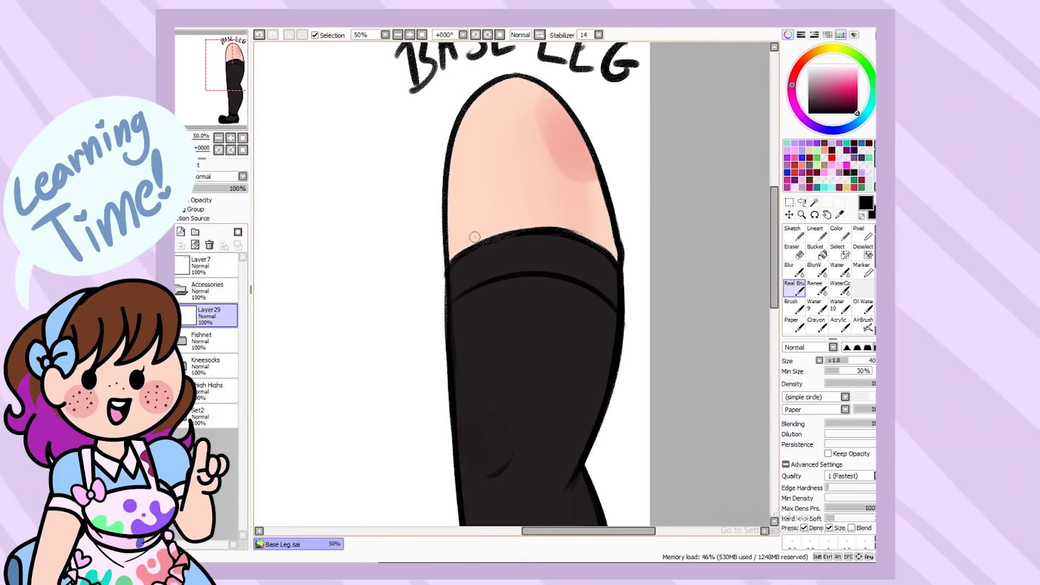
pyautogui.moveTo(611, 254)
pyautogui.mouseDown()
pyautogui.moveTo(574, 255)
pyautogui.moveTo(560, 304)
pyautogui.moveTo(620, 276)
pyautogui.moveTo(639, 303)
pyautogui.moveTo(623, 304)
pyautogui.mouseUp()
pyautogui.moveTo(462, 341)
pyautogui.mouseDown()
pyautogui.moveTo(433, 361)
pyautogui.moveTo(493, 369)
pyautogui.moveTo(477, 382)
pyautogui.moveTo(482, 357)
pyautogui.moveTo(465, 351)
pyautogui.mouseUp()
# Add more bow strokes down the stocking, undo the extra loops and draw a knot line at the bow centre.
pyautogui.moveTo(776, 269); pyautogui.dragTo(777, 300)
pyautogui.moveTo(571, 301)
pyautogui.mouseDown()
pyautogui.moveTo(560, 307)
pyautogui.moveTo(566, 332)
pyautogui.moveTo(575, 315)
pyautogui.moveTo(601, 325)
pyautogui.moveTo(586, 330)
pyautogui.mouseUp()
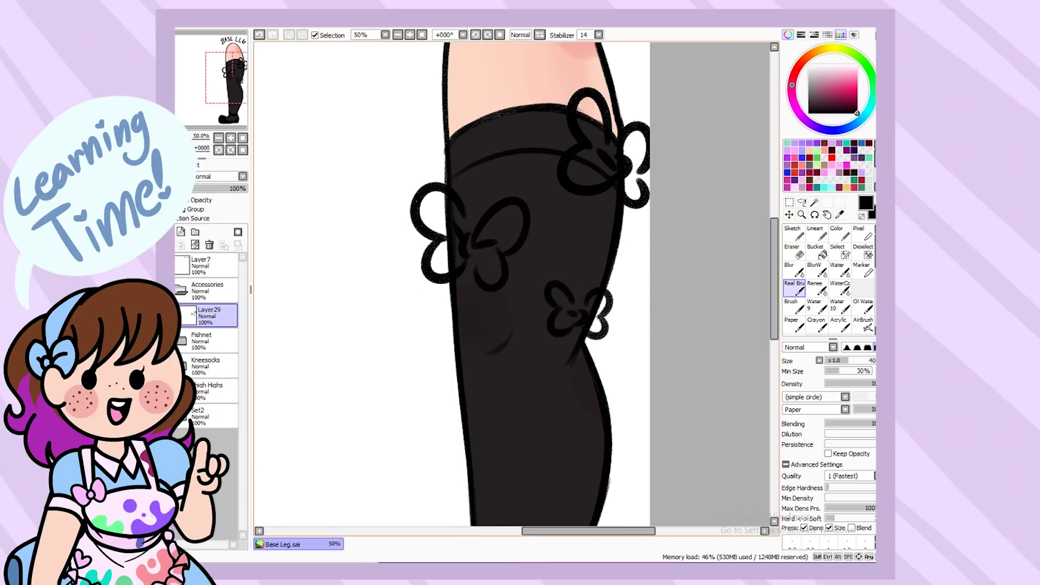
pyautogui.moveTo(775, 326); pyautogui.dragTo(775, 362)
pyautogui.moveTo(501, 306)
pyautogui.mouseDown()
pyautogui.moveTo(466, 324)
pyautogui.moveTo(495, 352)
pyautogui.moveTo(502, 338)
pyautogui.moveTo(543, 334)
pyautogui.moveTo(505, 364)
pyautogui.moveTo(557, 346)
pyautogui.moveTo(520, 388)
pyautogui.moveTo(503, 333)
pyautogui.moveTo(530, 335)
pyautogui.mouseUp()
pyautogui.hotkey('ctrl', 'z')
pyautogui.moveTo(475, 290); pyautogui.dragTo(489, 311)
# Zoom out to 25% and delete Layer29 holding the trial bows.
pyautogui.scroll(-3, 430, 210)
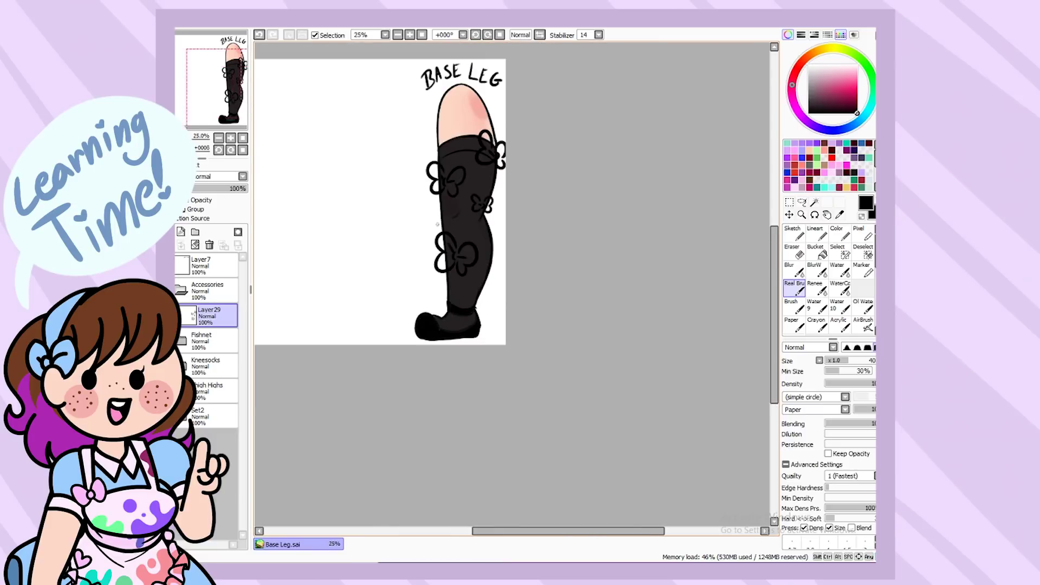
pyautogui.scroll(1, 357, 161)
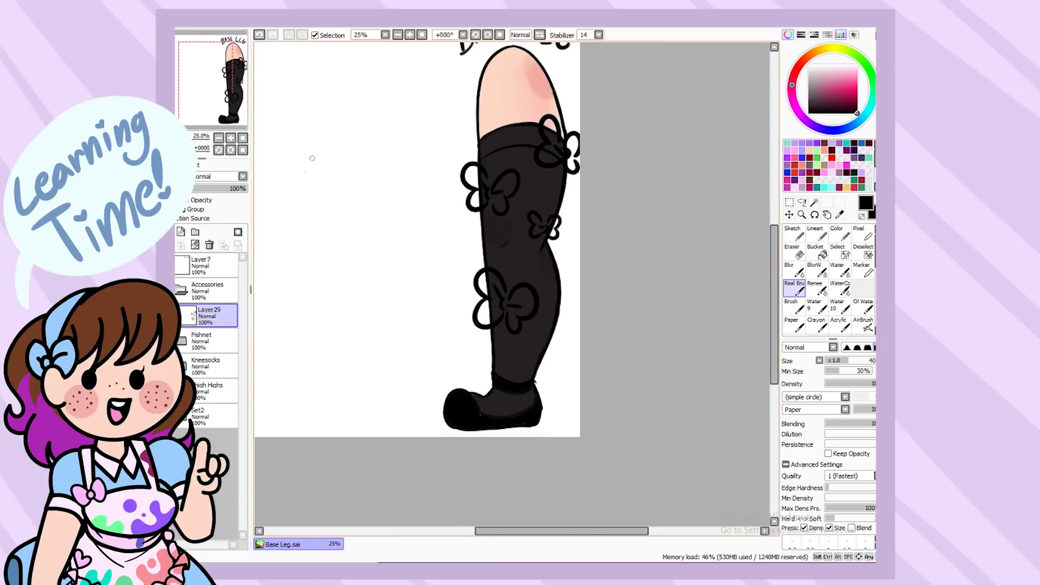
pyautogui.click(209, 245)
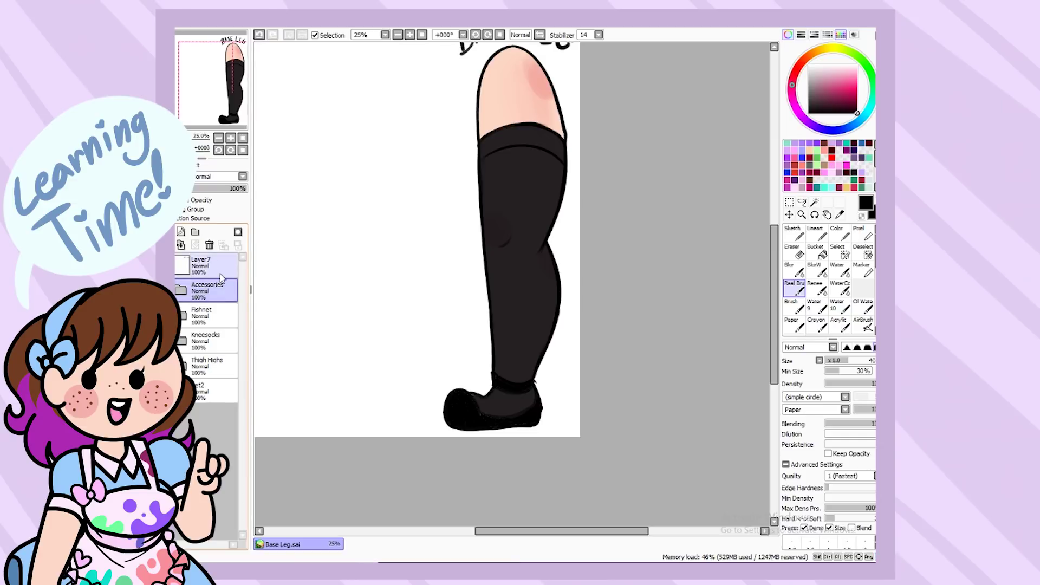